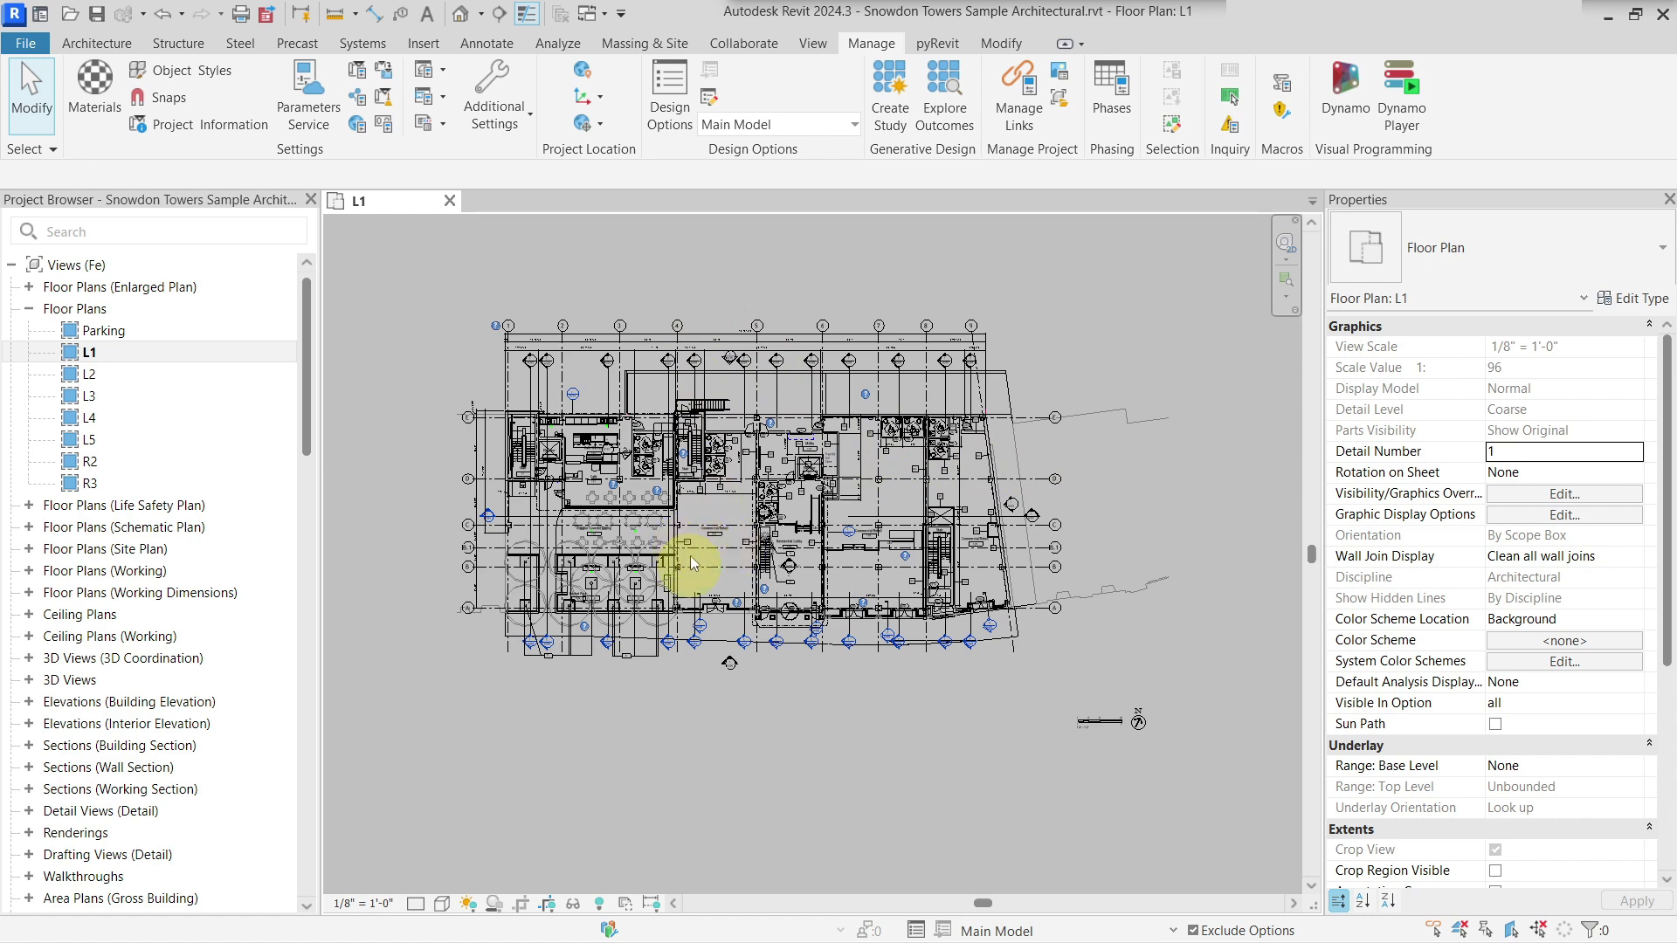
Step: Open Manage Links to list the six Snowdon Towers Revit models linked as overlays
{"action": "scroll", "coordinate": [762, 441], "scroll_direction": "up", "scroll_amount": 3}
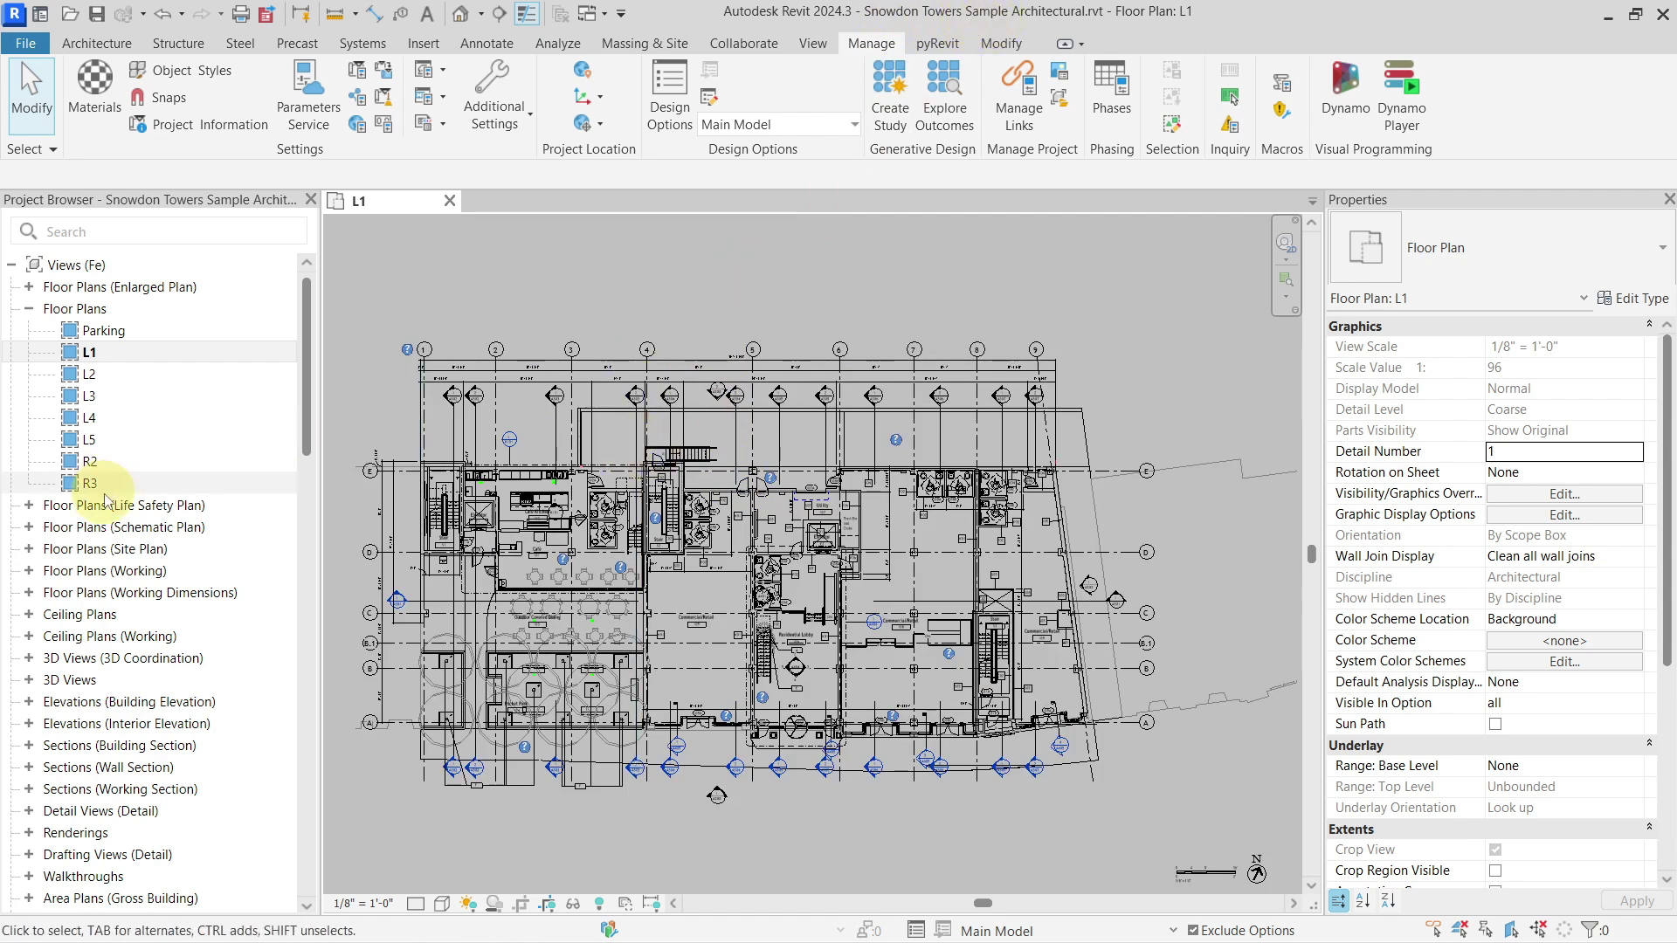
{"action": "scroll", "coordinate": [104, 500], "scroll_direction": "down", "scroll_amount": 20}
{"action": "scroll", "coordinate": [104, 501], "scroll_direction": "up", "scroll_amount": 20}
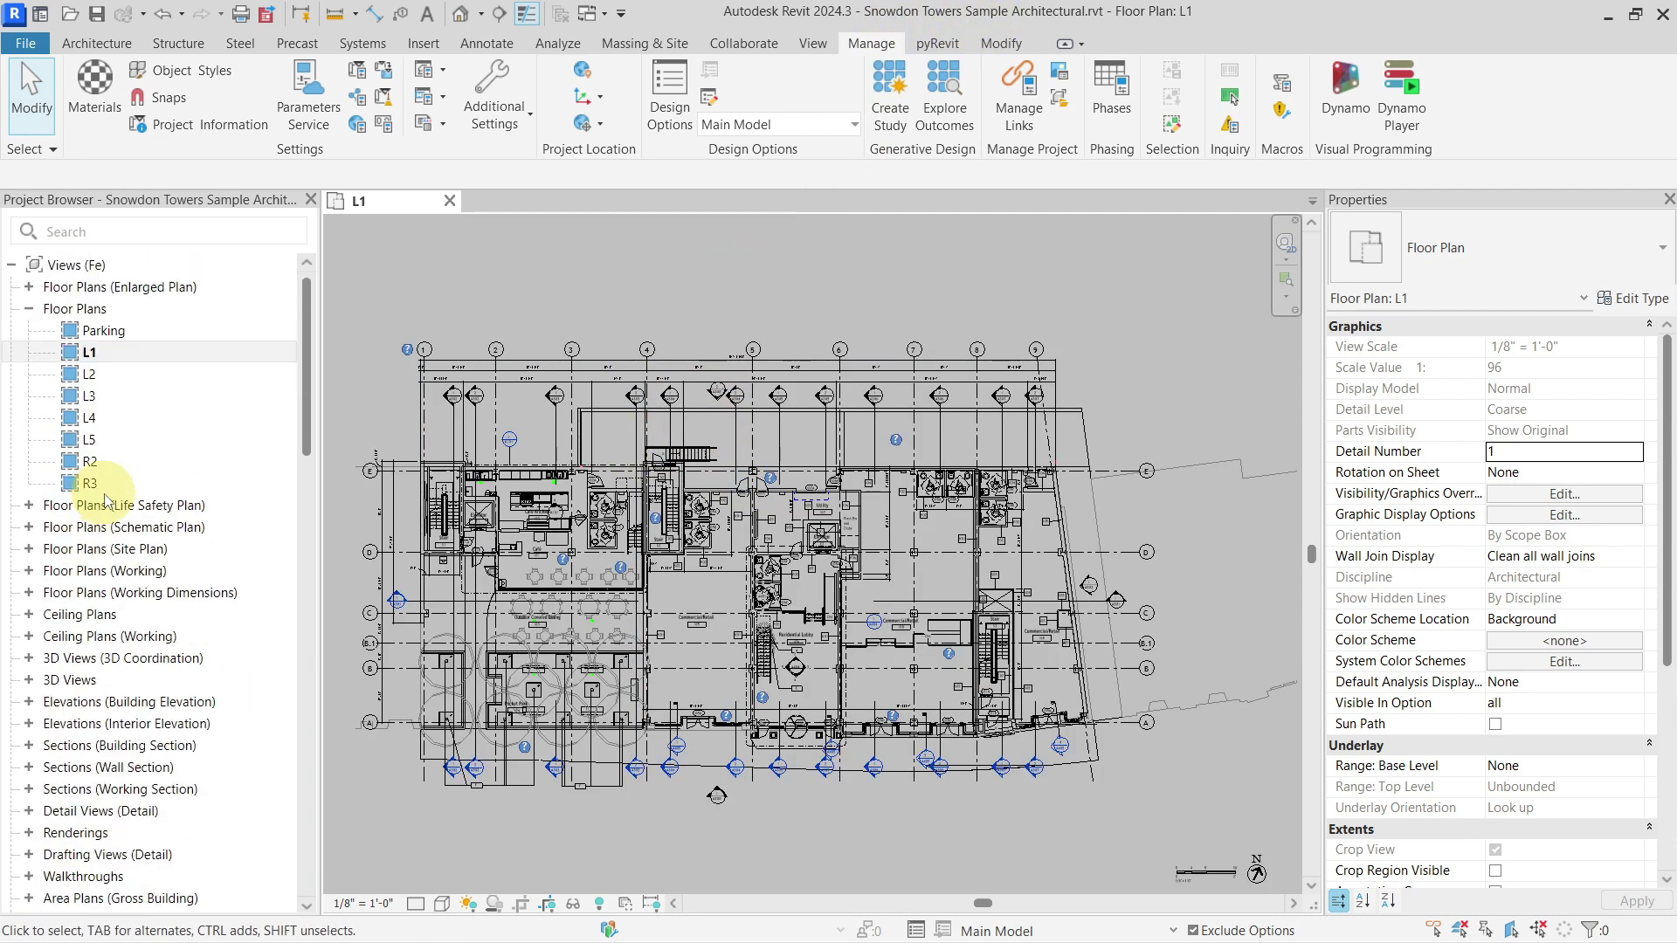
{"action": "left_click", "coordinate": [1017, 101]}
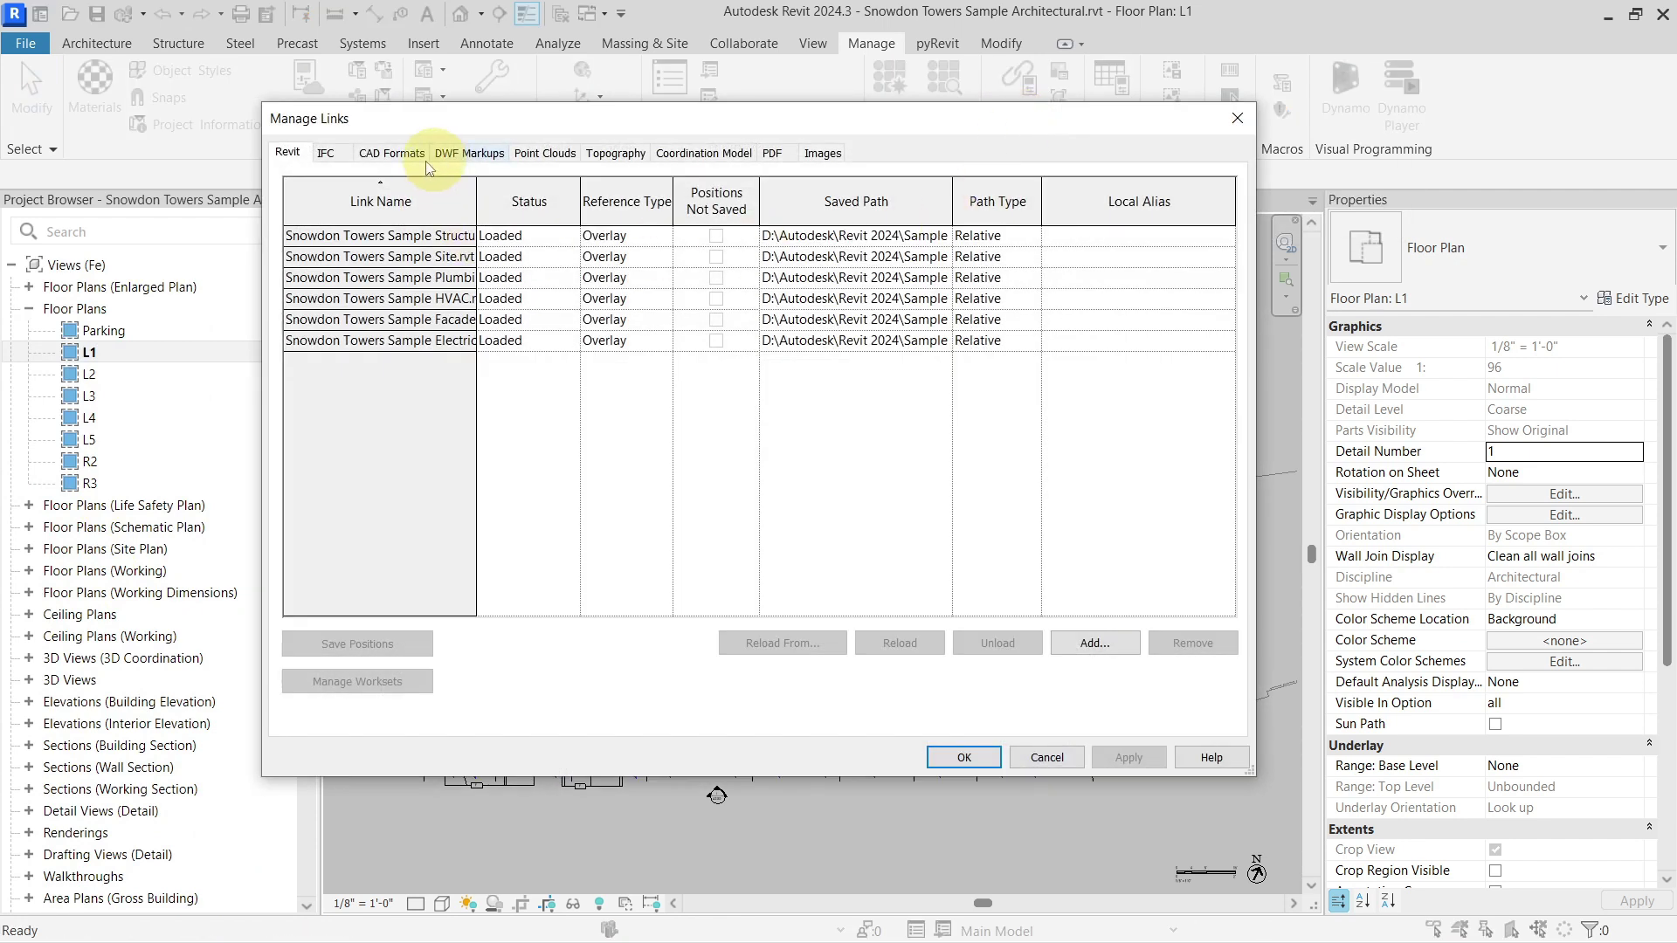
Step: Check the CAD Formats links, confirming only Project1 - 3D View - {3D}.dwg is linked, then close Manage Links
{"action": "left_click", "coordinate": [395, 154]}
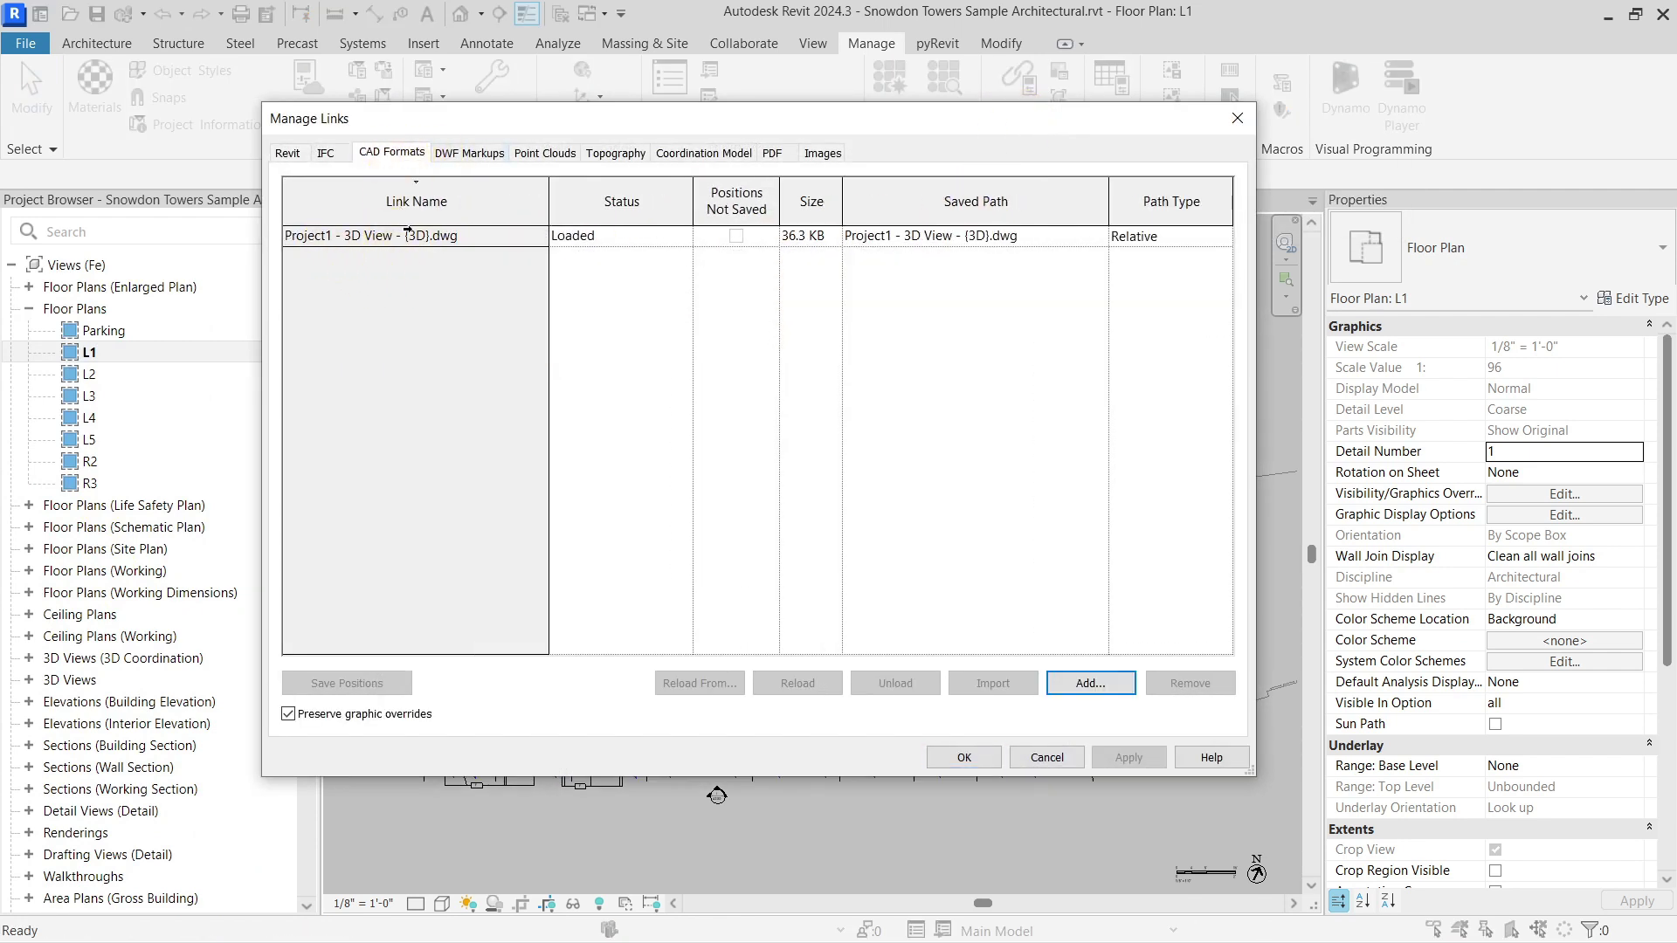
{"action": "left_click", "coordinate": [458, 237]}
{"action": "left_click", "coordinate": [1238, 118]}
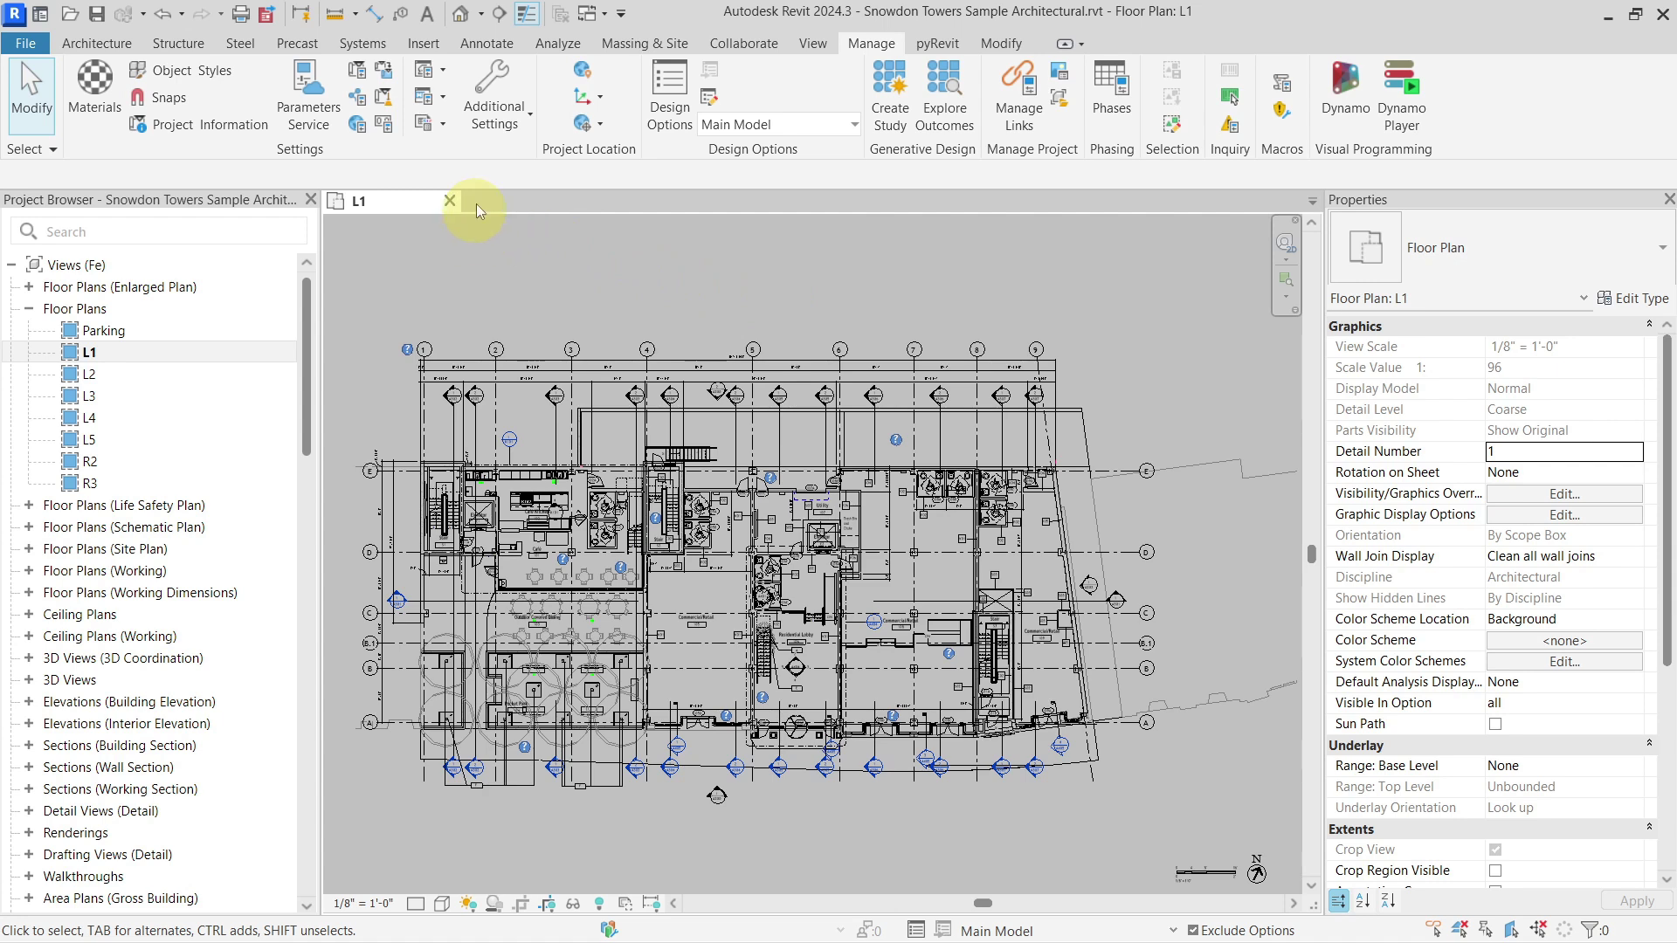
{"action": "left_click", "coordinate": [424, 45]}
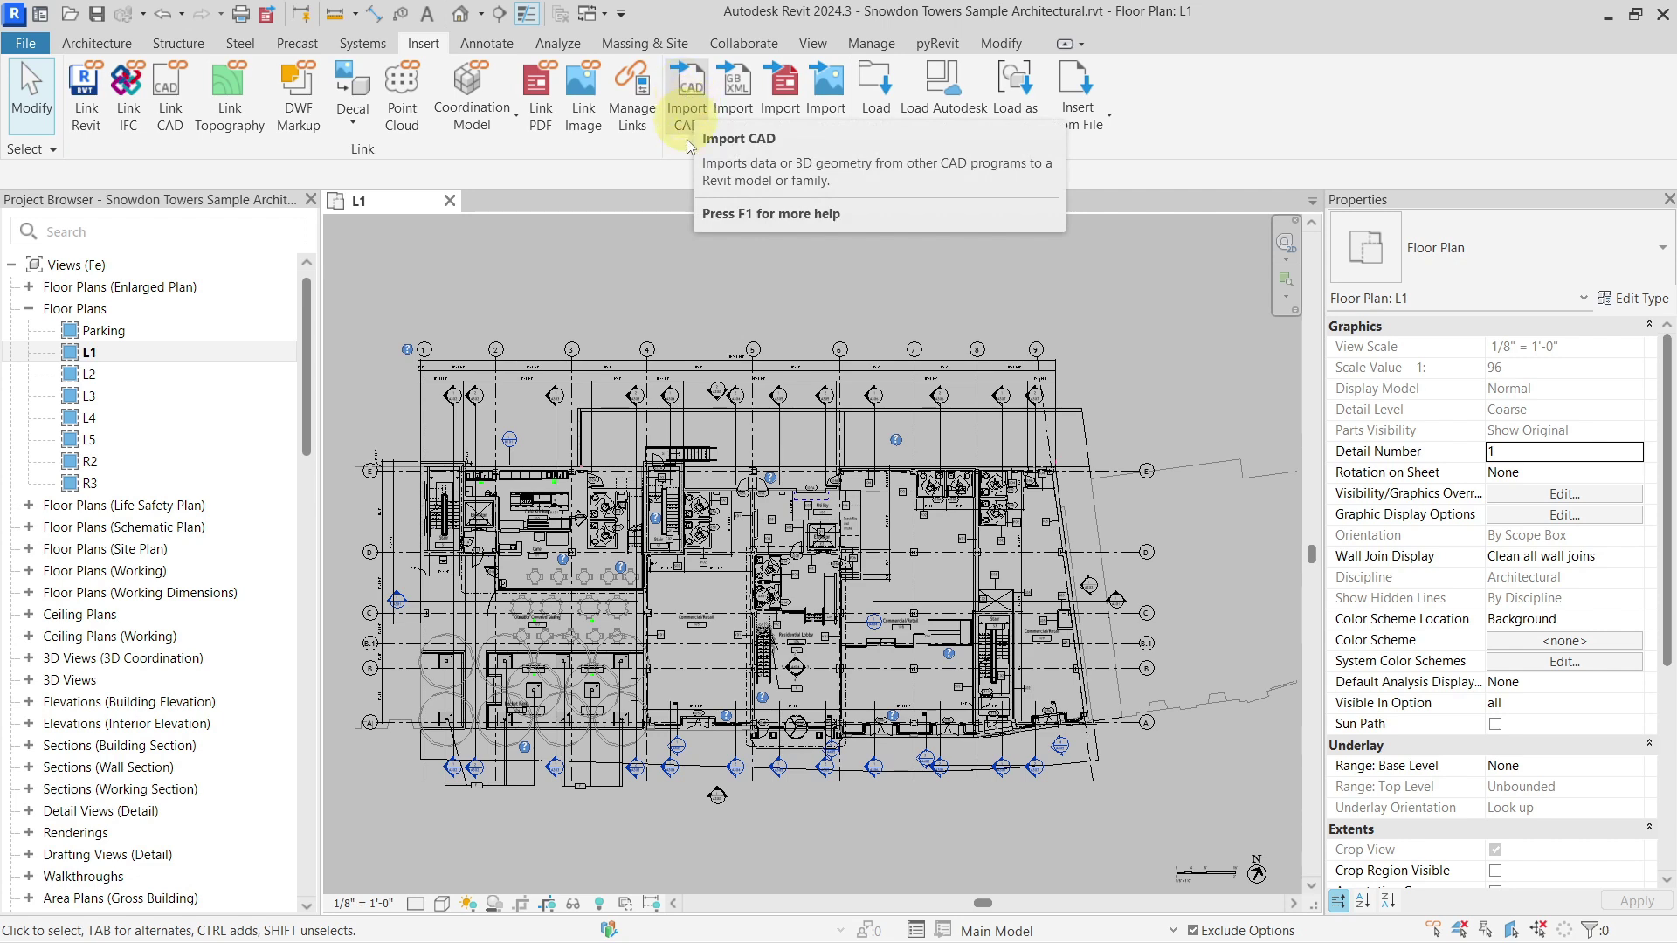
Step: Launch Dynamo Player from the Manage tab to list the 'delete imported CAD files' script
{"action": "left_click", "coordinate": [96, 43]}
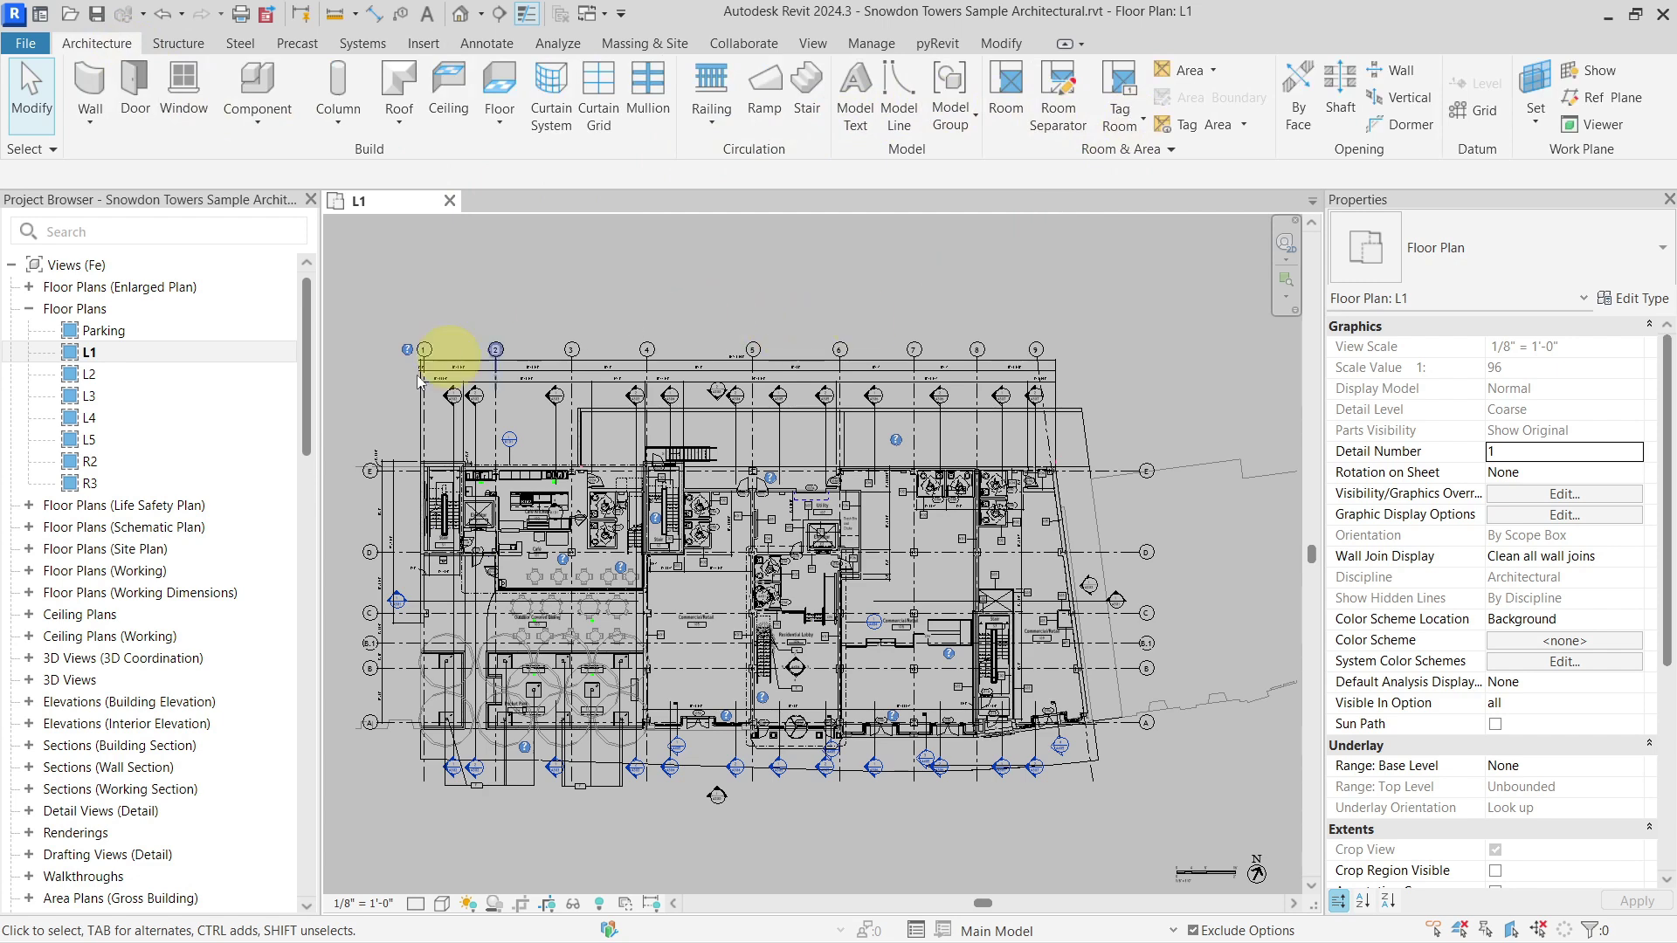
{"action": "scroll", "coordinate": [243, 428], "scroll_direction": "down", "scroll_amount": 10}
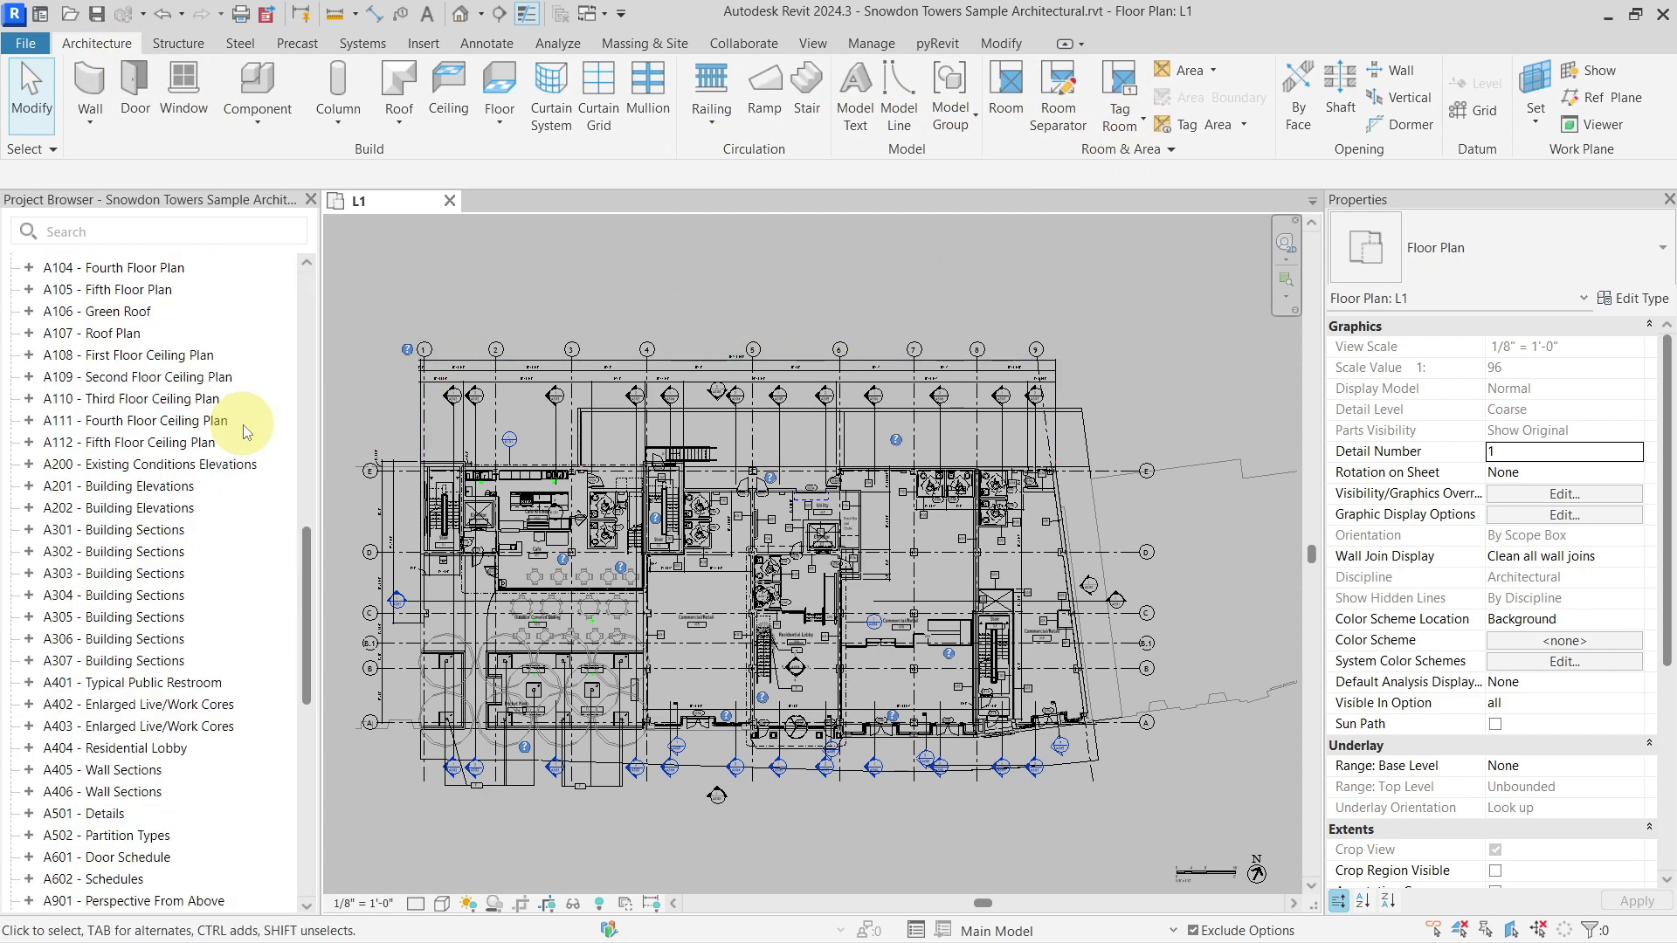
{"action": "scroll", "coordinate": [236, 423], "scroll_direction": "up", "scroll_amount": 10}
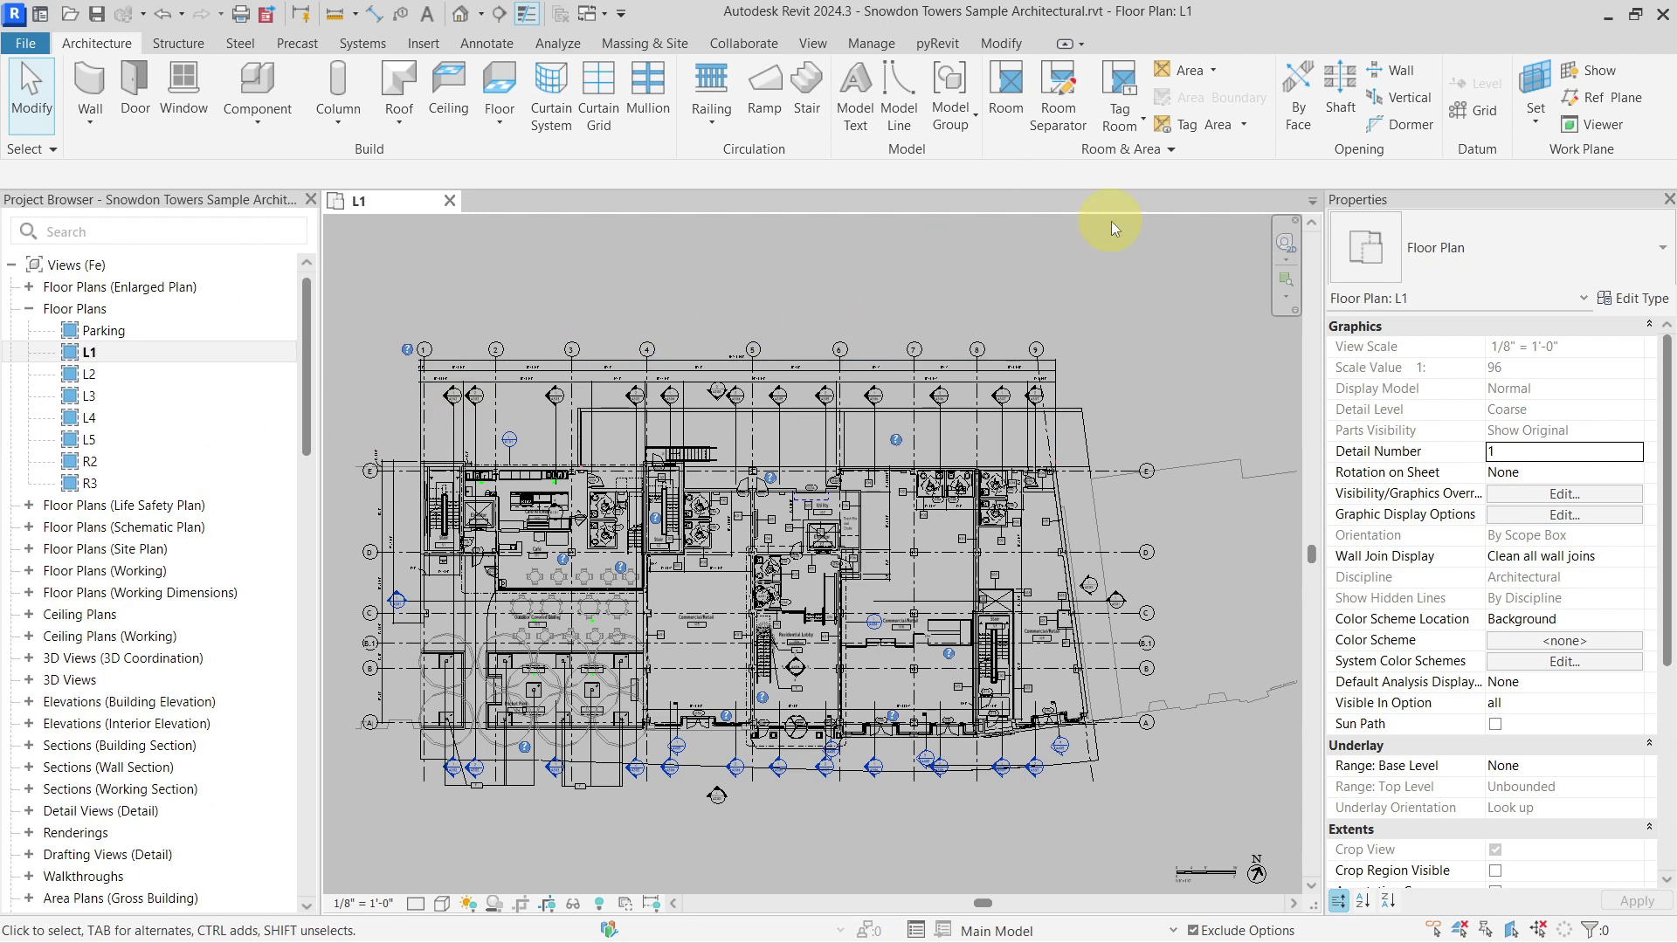
{"action": "left_click", "coordinate": [891, 46]}
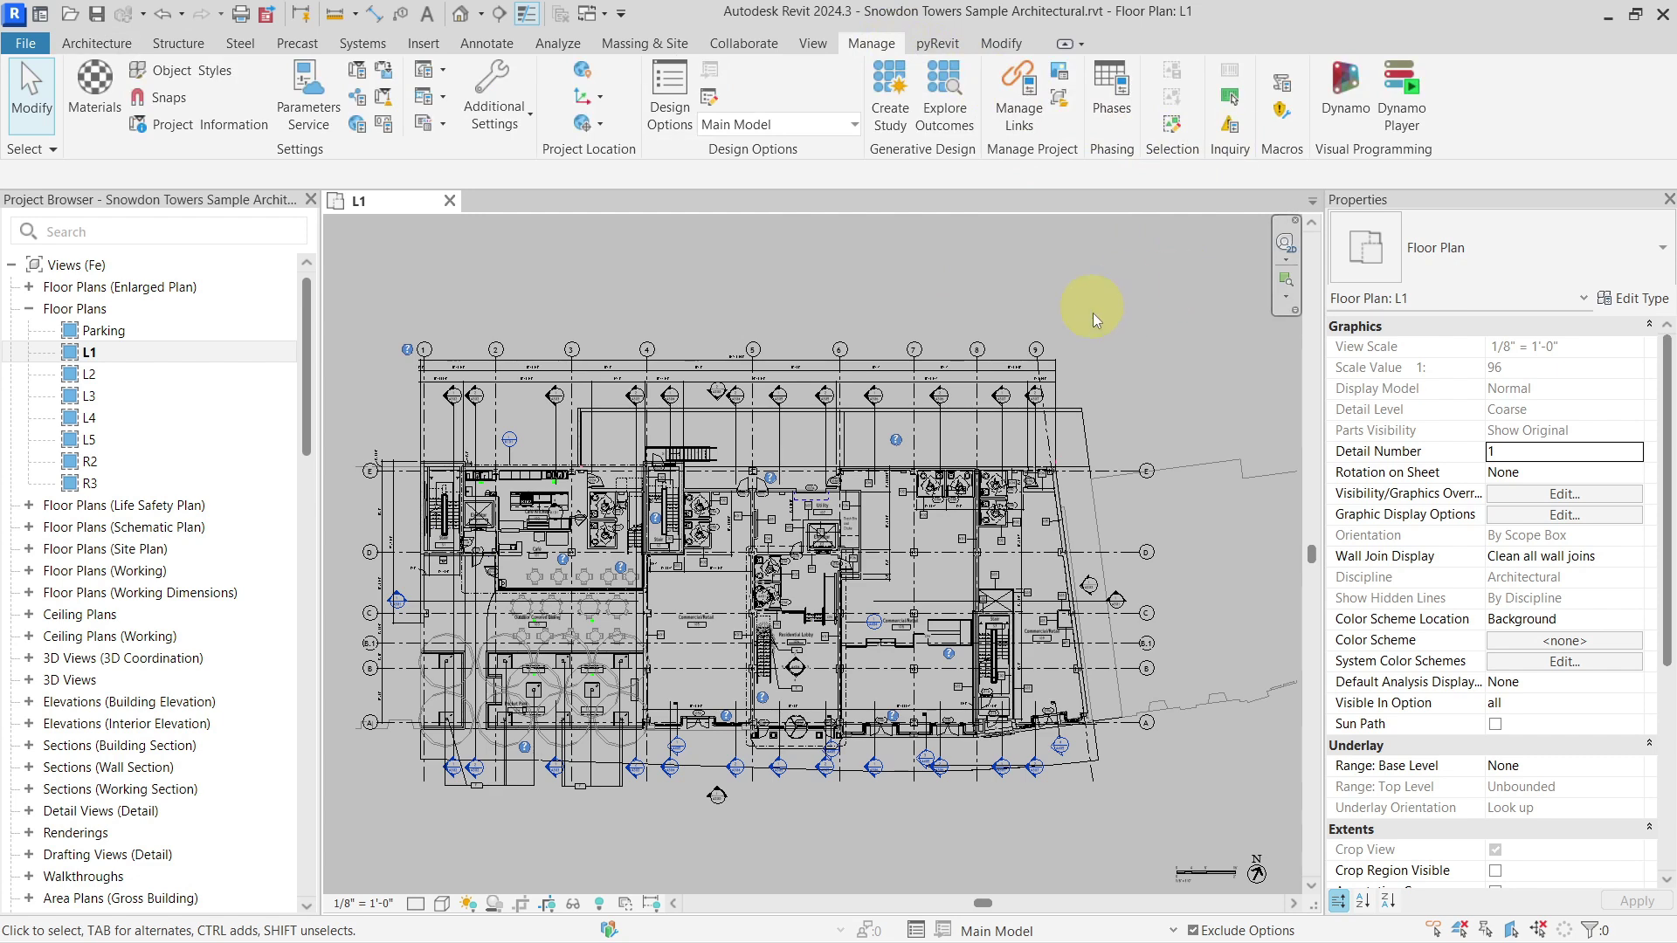
{"action": "left_click", "coordinate": [1419, 117]}
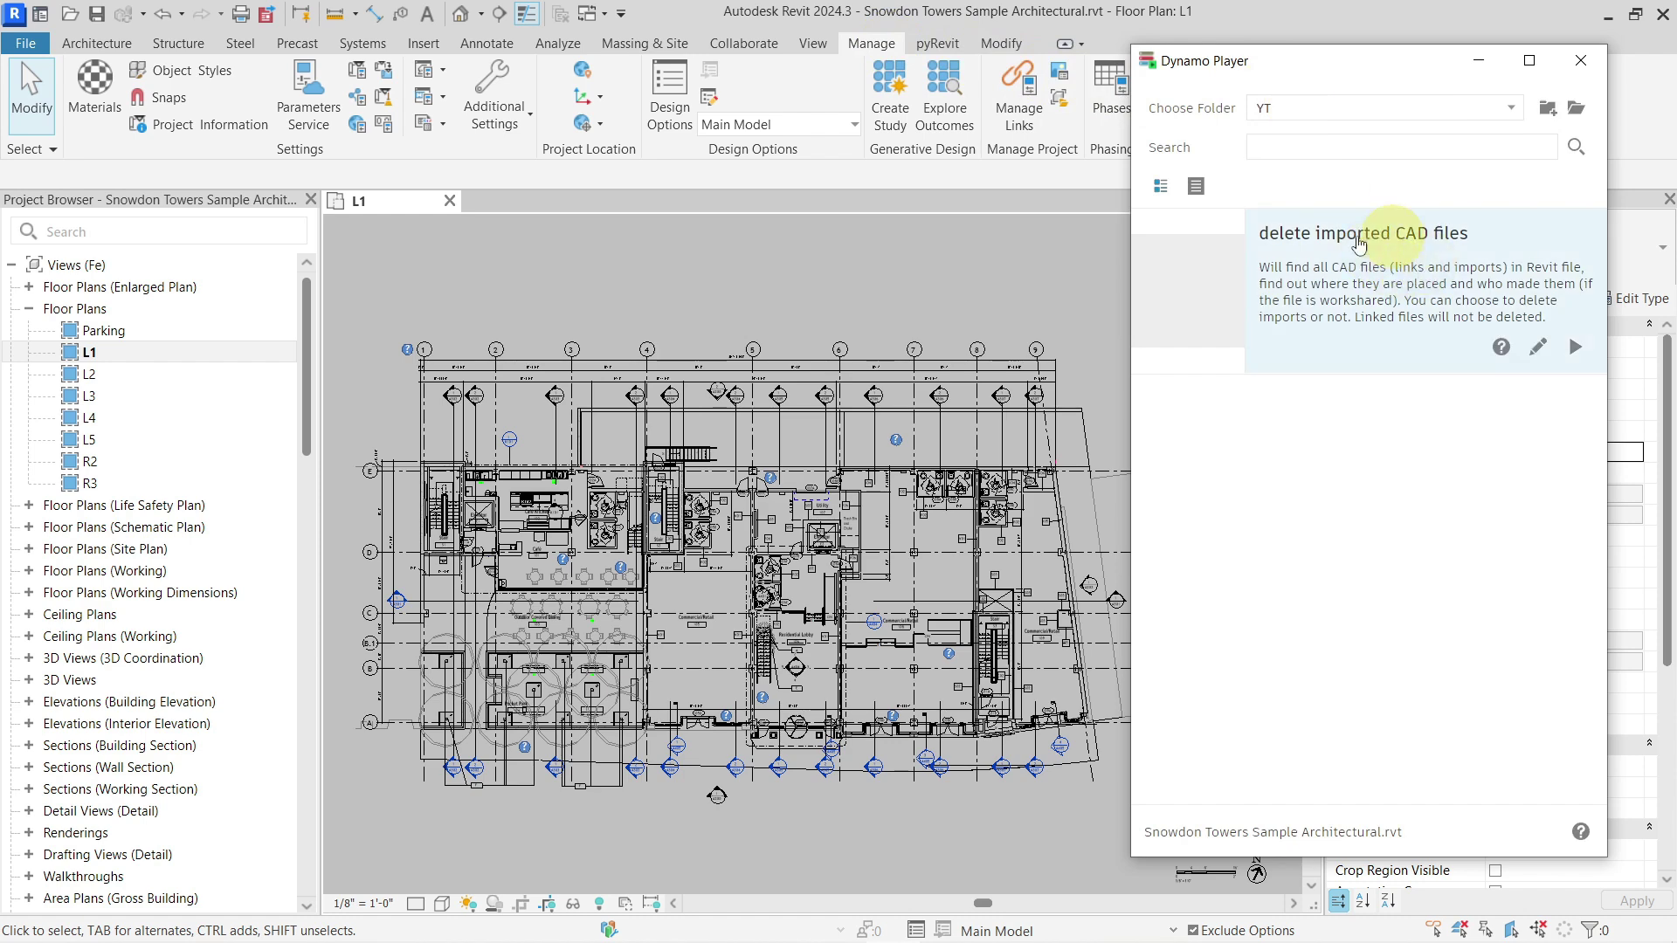
{"action": "mouse_move", "coordinate": [1347, 242]}
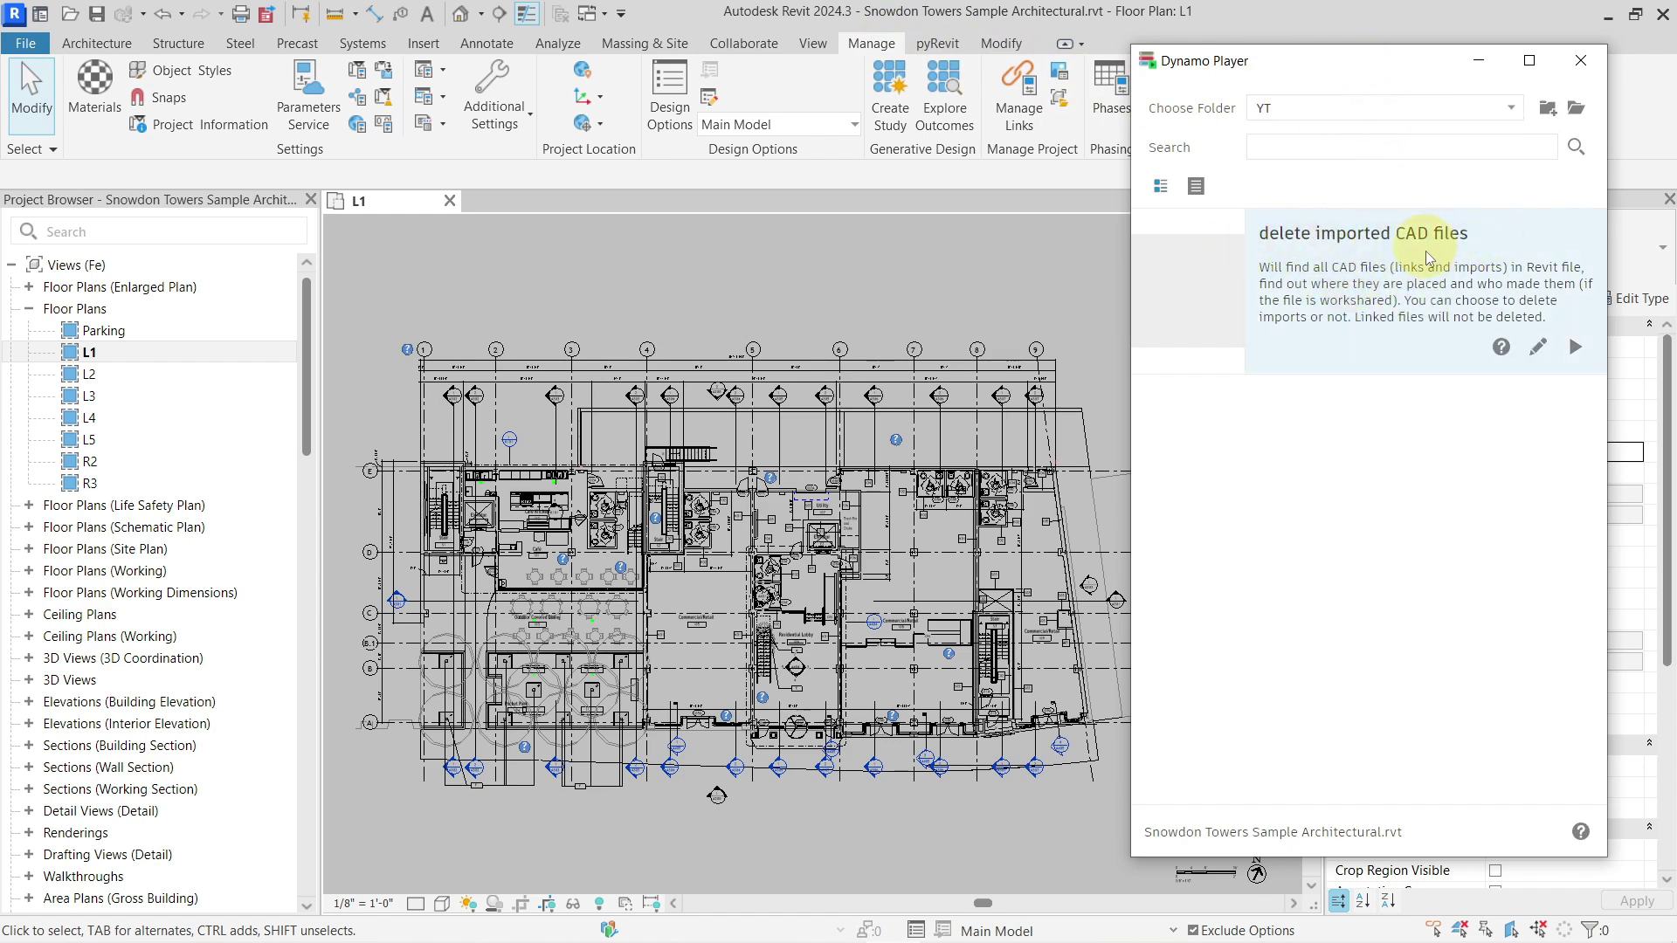
{"action": "left_click_drag", "start_coordinate": [1342, 63], "coordinate": [1291, 67]}
{"action": "mouse_move", "coordinate": [1329, 278]}
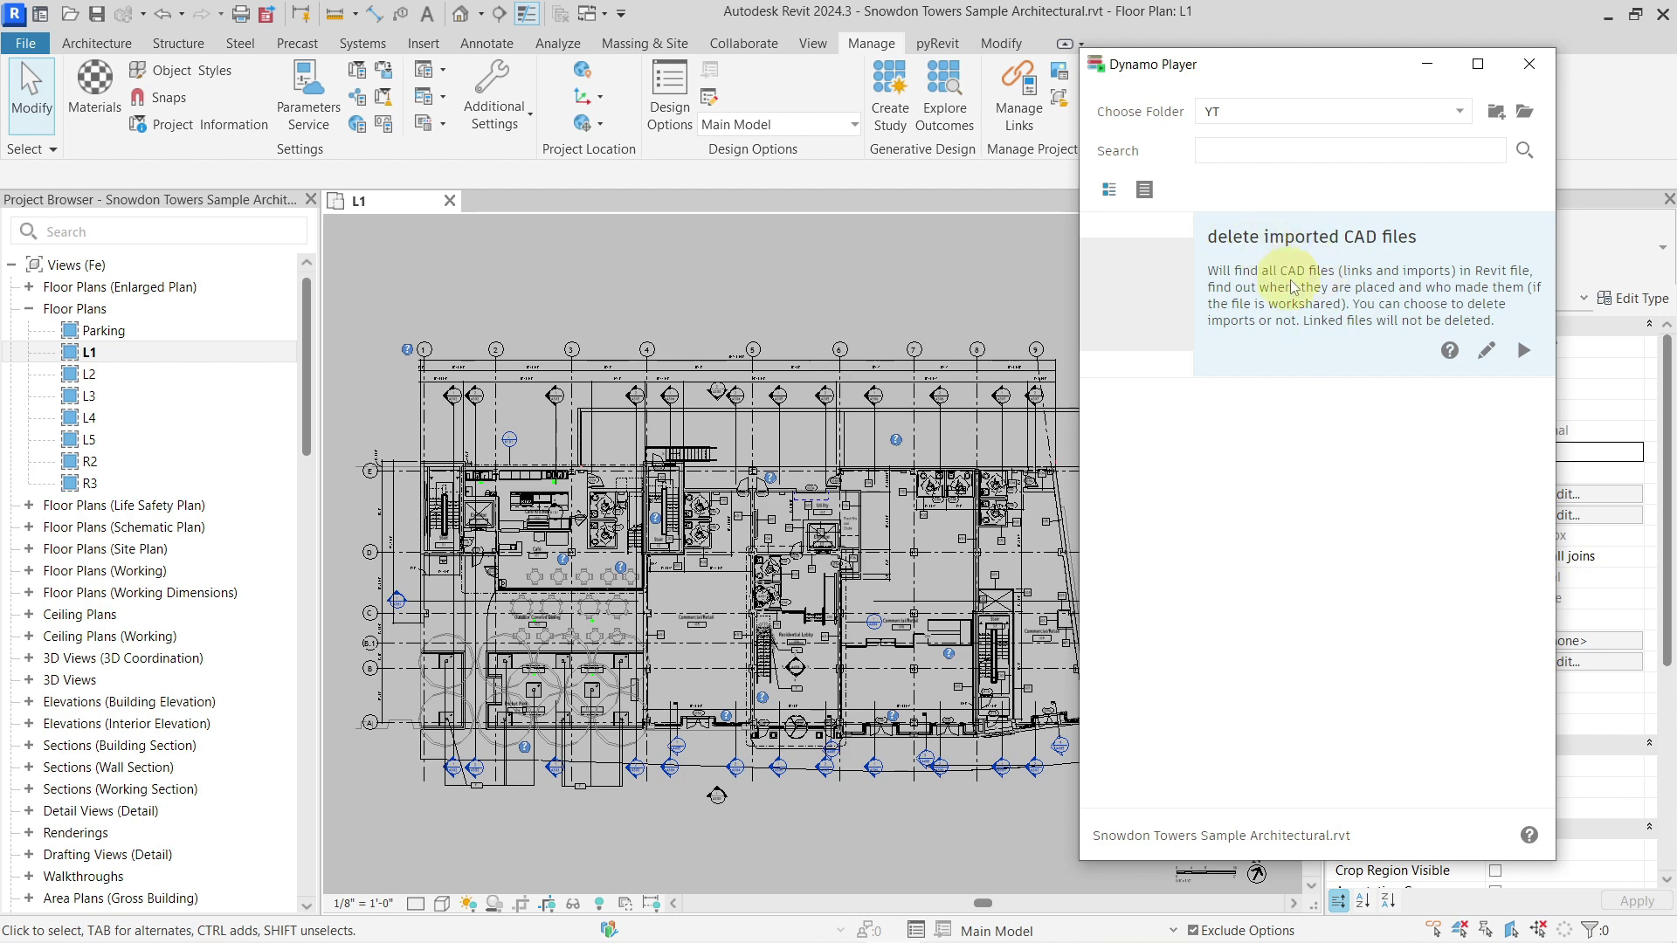
Step: Review the 'delete imported CAD files' script's inputs and outputs, then open its graph in Dynamo for editing
{"action": "left_click", "coordinate": [1327, 283]}
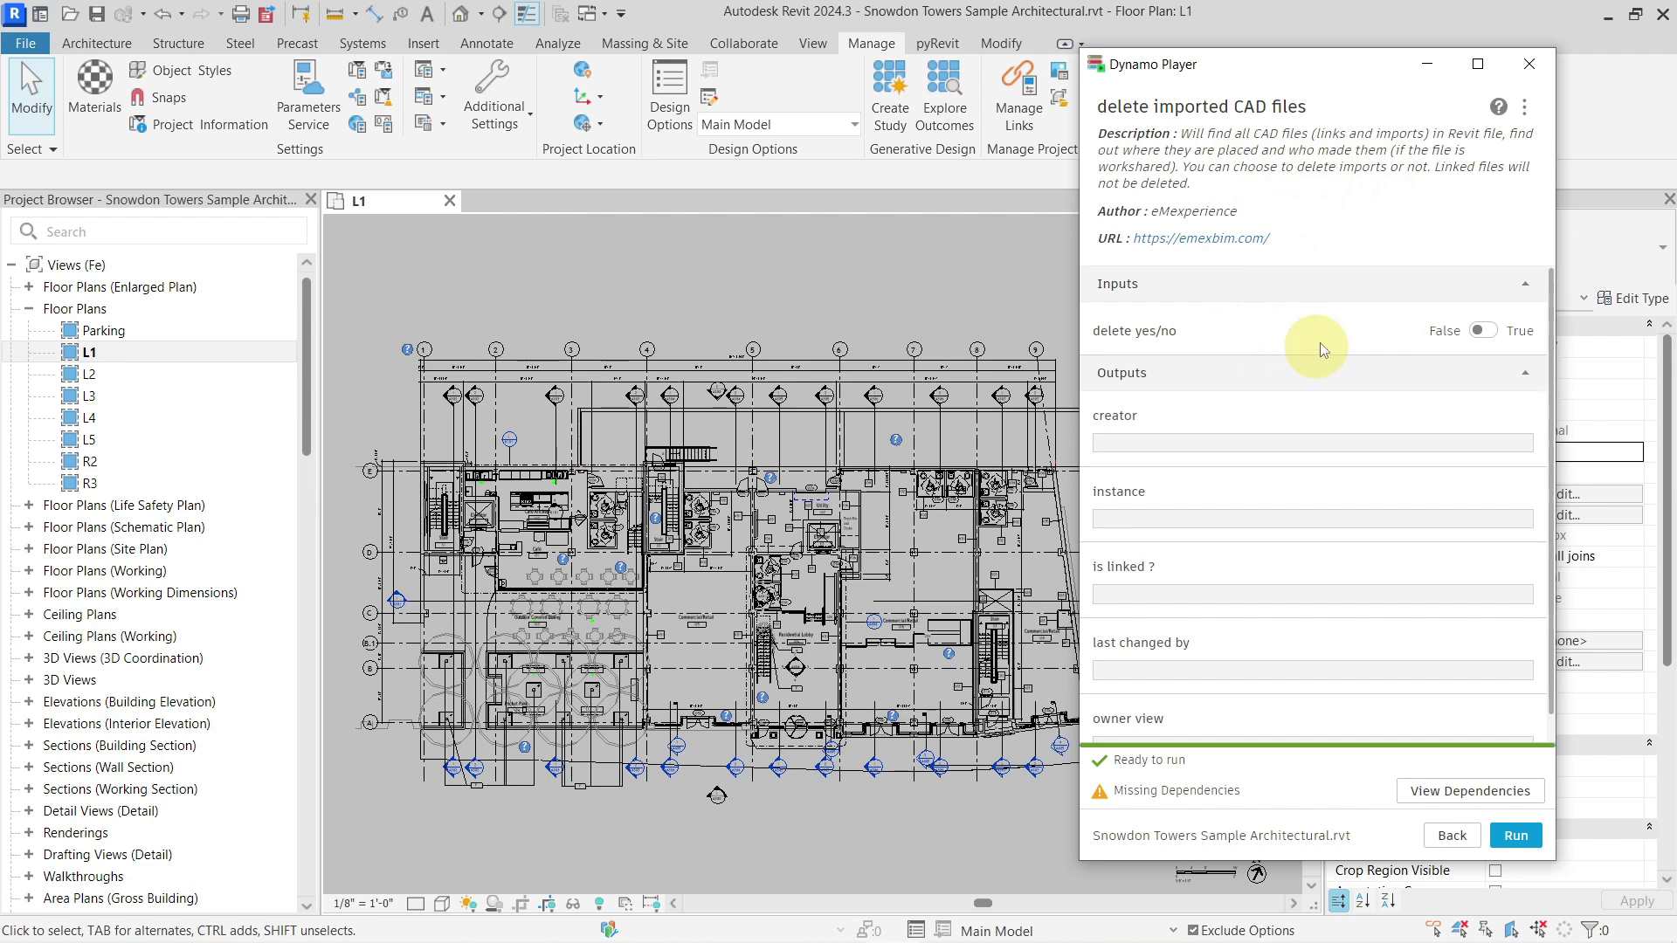
{"action": "scroll", "coordinate": [1284, 403], "scroll_direction": "down", "scroll_amount": 1}
{"action": "scroll", "coordinate": [1284, 401], "scroll_direction": "up", "scroll_amount": 1}
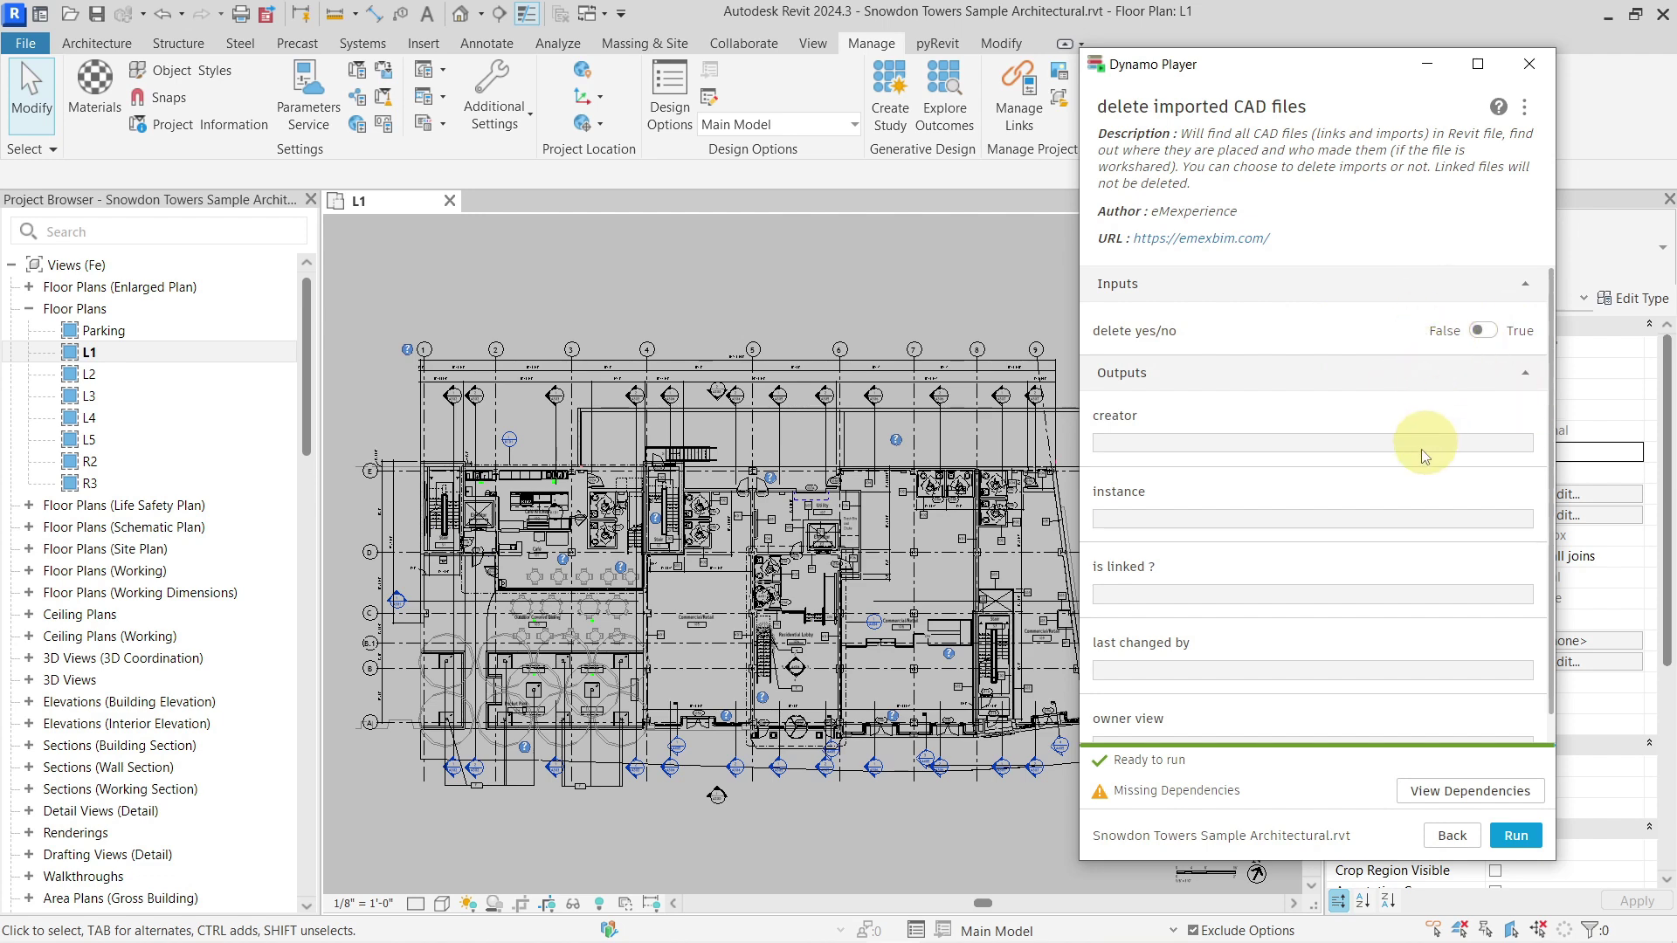
{"action": "scroll", "coordinate": [1422, 477], "scroll_direction": "down", "scroll_amount": 1}
{"action": "scroll", "coordinate": [1422, 477], "scroll_direction": "up", "scroll_amount": 1}
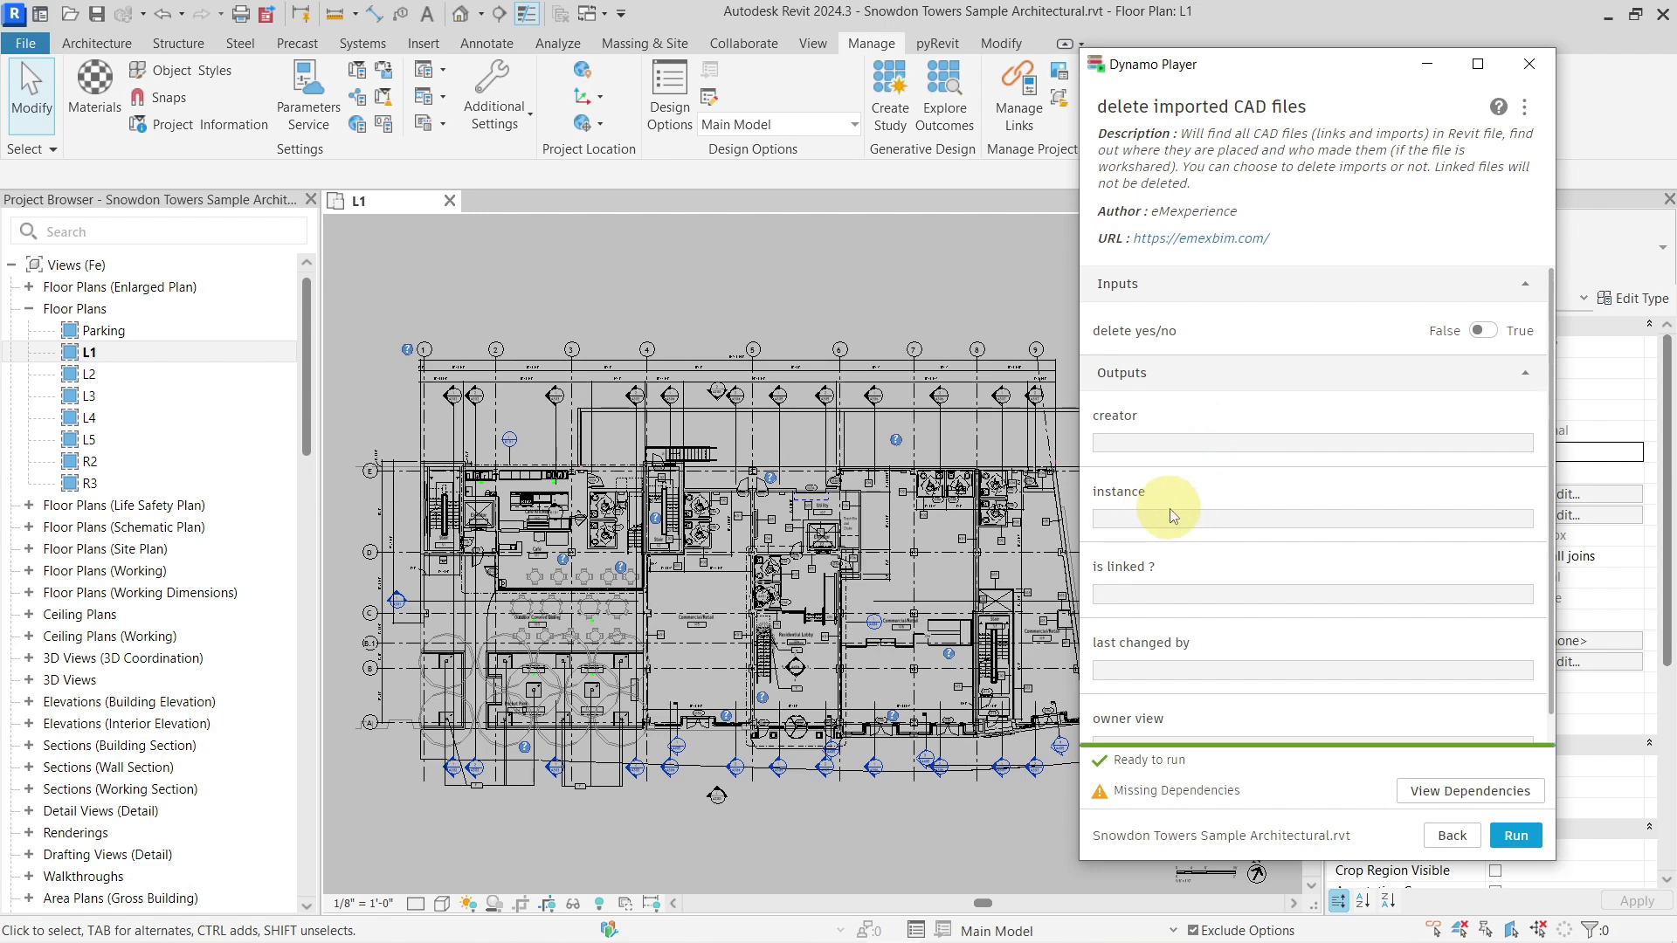
{"action": "scroll", "coordinate": [1169, 520], "scroll_direction": "down", "scroll_amount": 1}
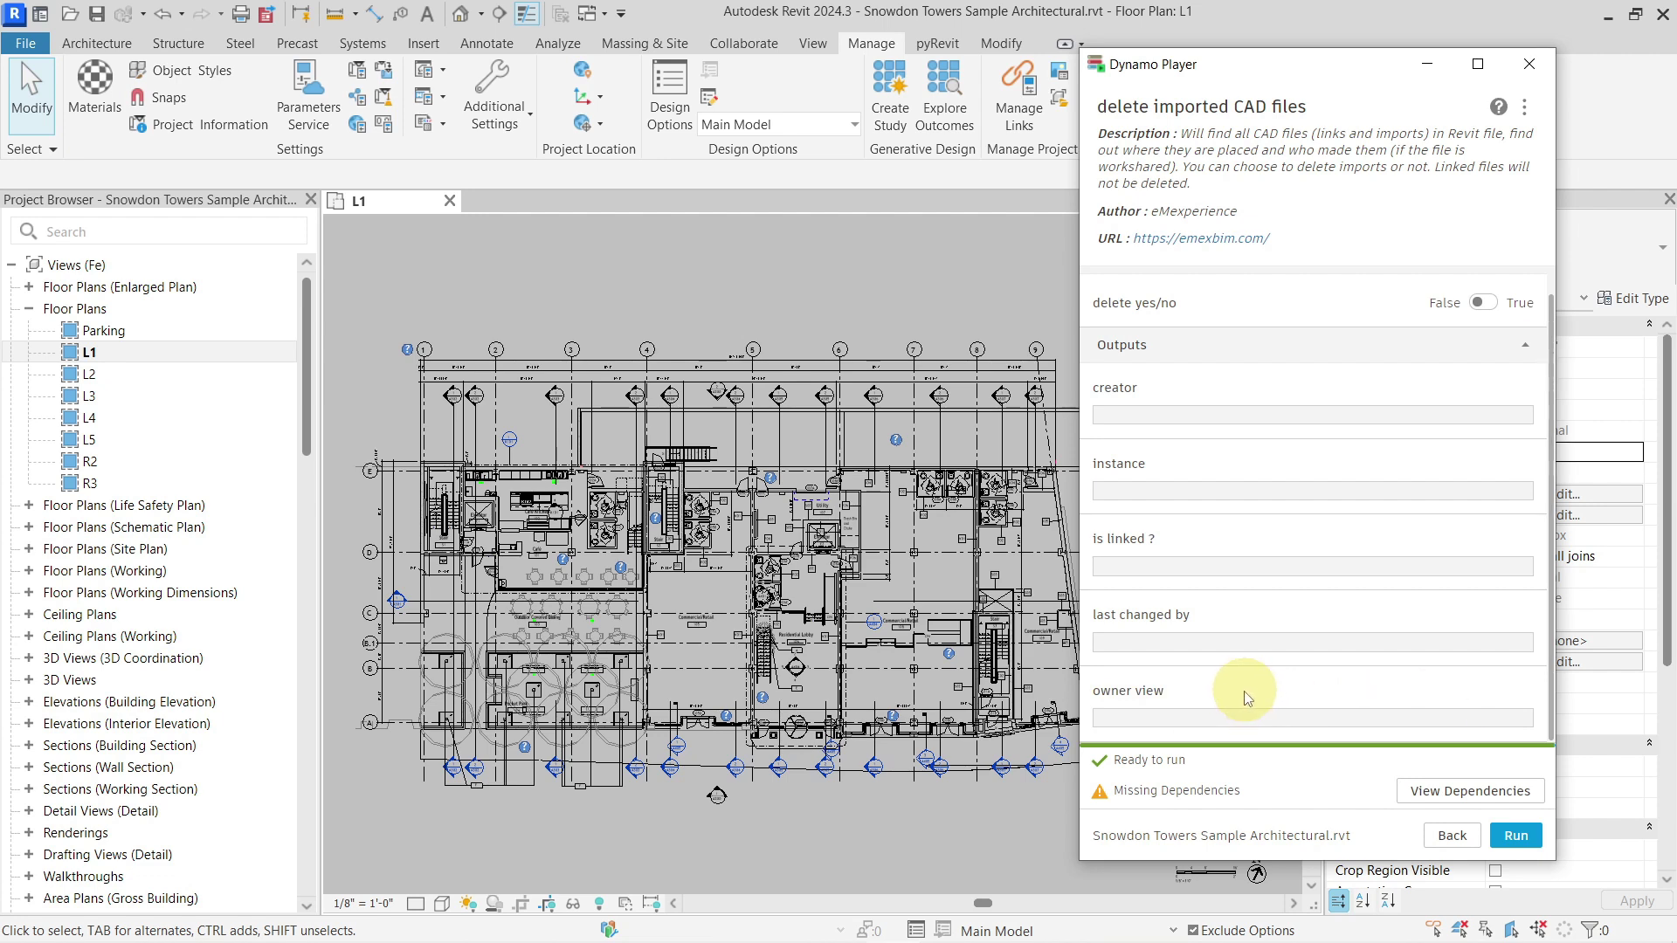
{"action": "left_click_drag", "start_coordinate": [1260, 74], "coordinate": [1235, 53]}
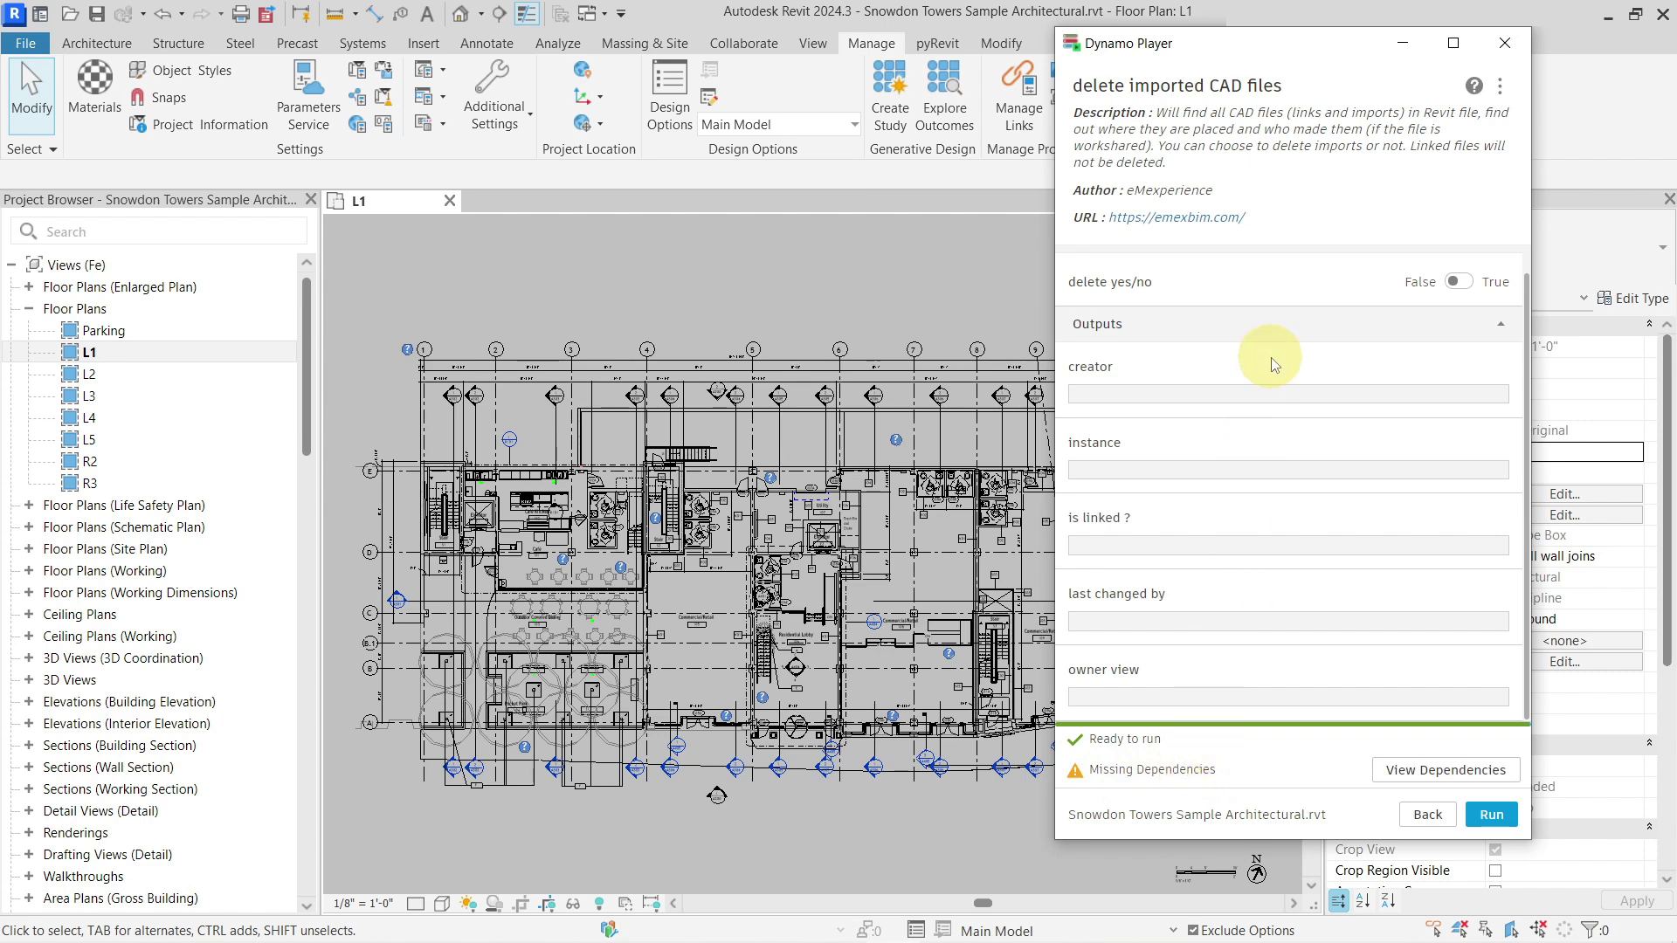
{"action": "scroll", "coordinate": [1317, 425], "scroll_direction": "up", "scroll_amount": 1}
{"action": "scroll", "coordinate": [1317, 424], "scroll_direction": "down", "scroll_amount": 1}
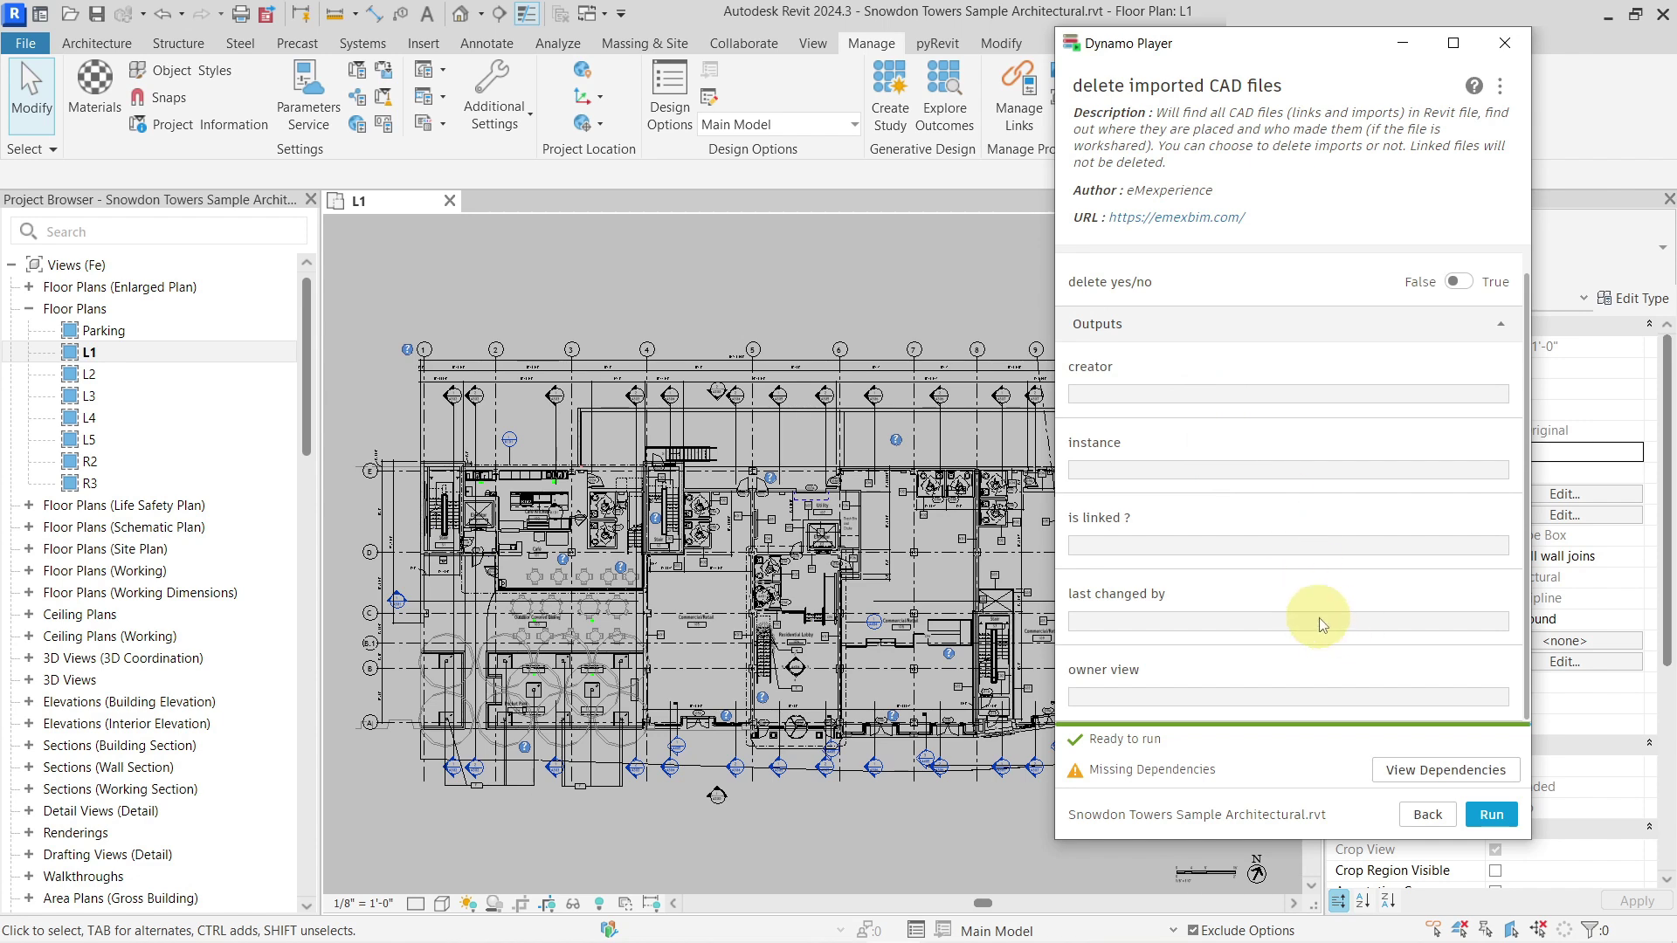
{"action": "left_click", "coordinate": [1427, 814]}
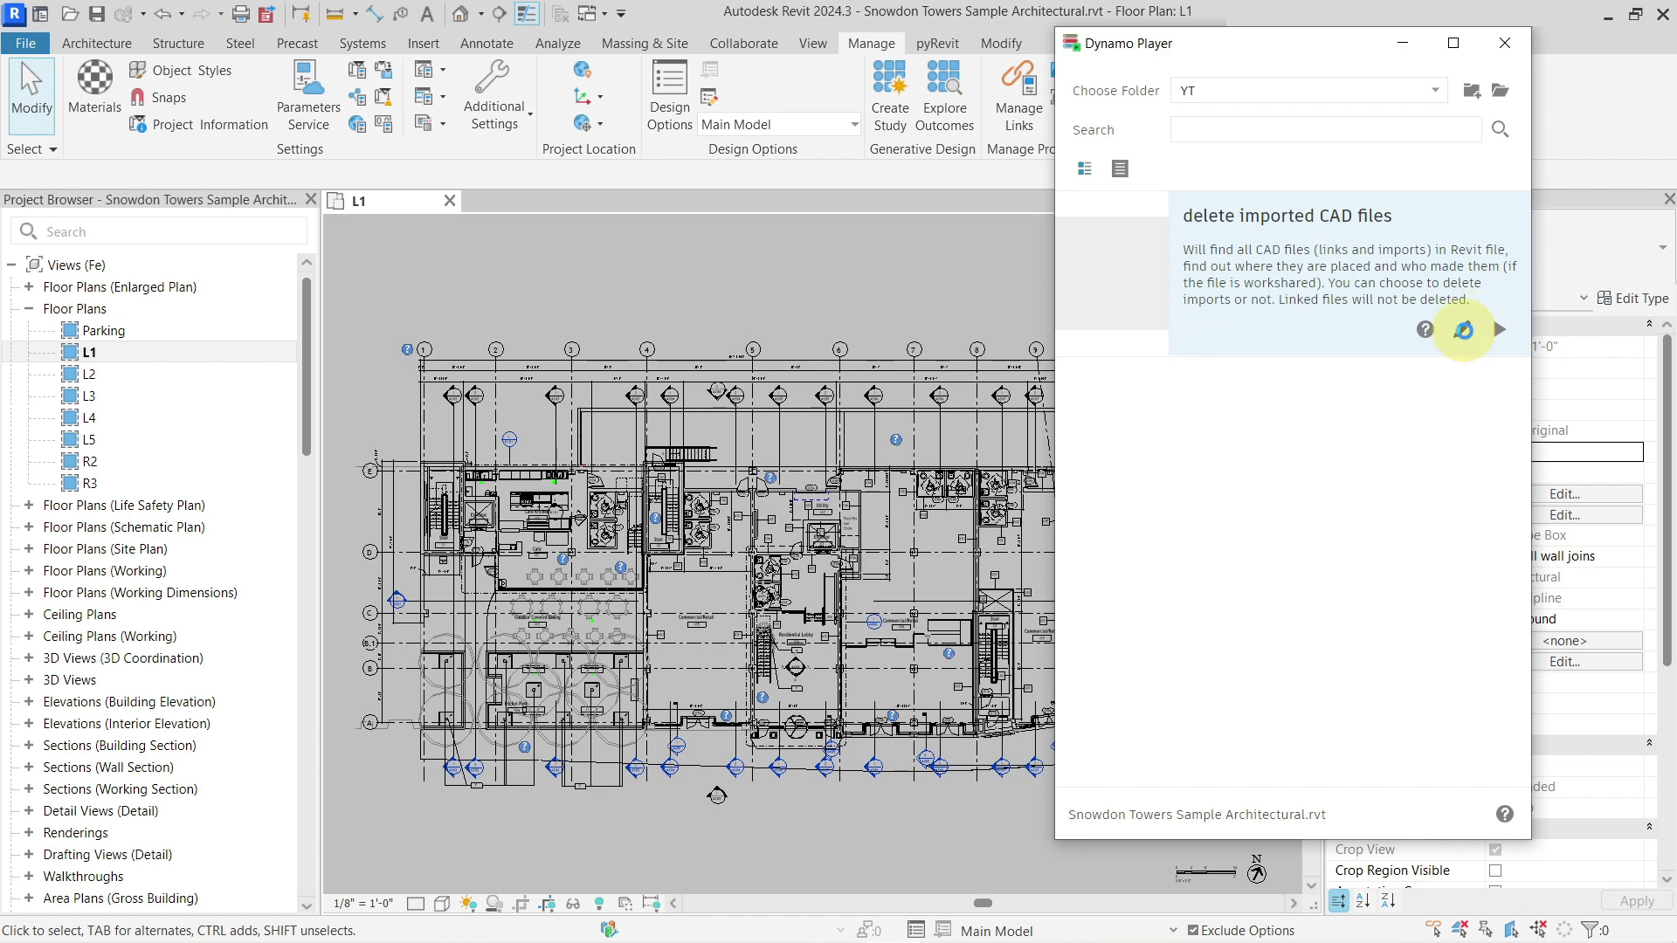
{"action": "left_click", "coordinate": [1464, 330]}
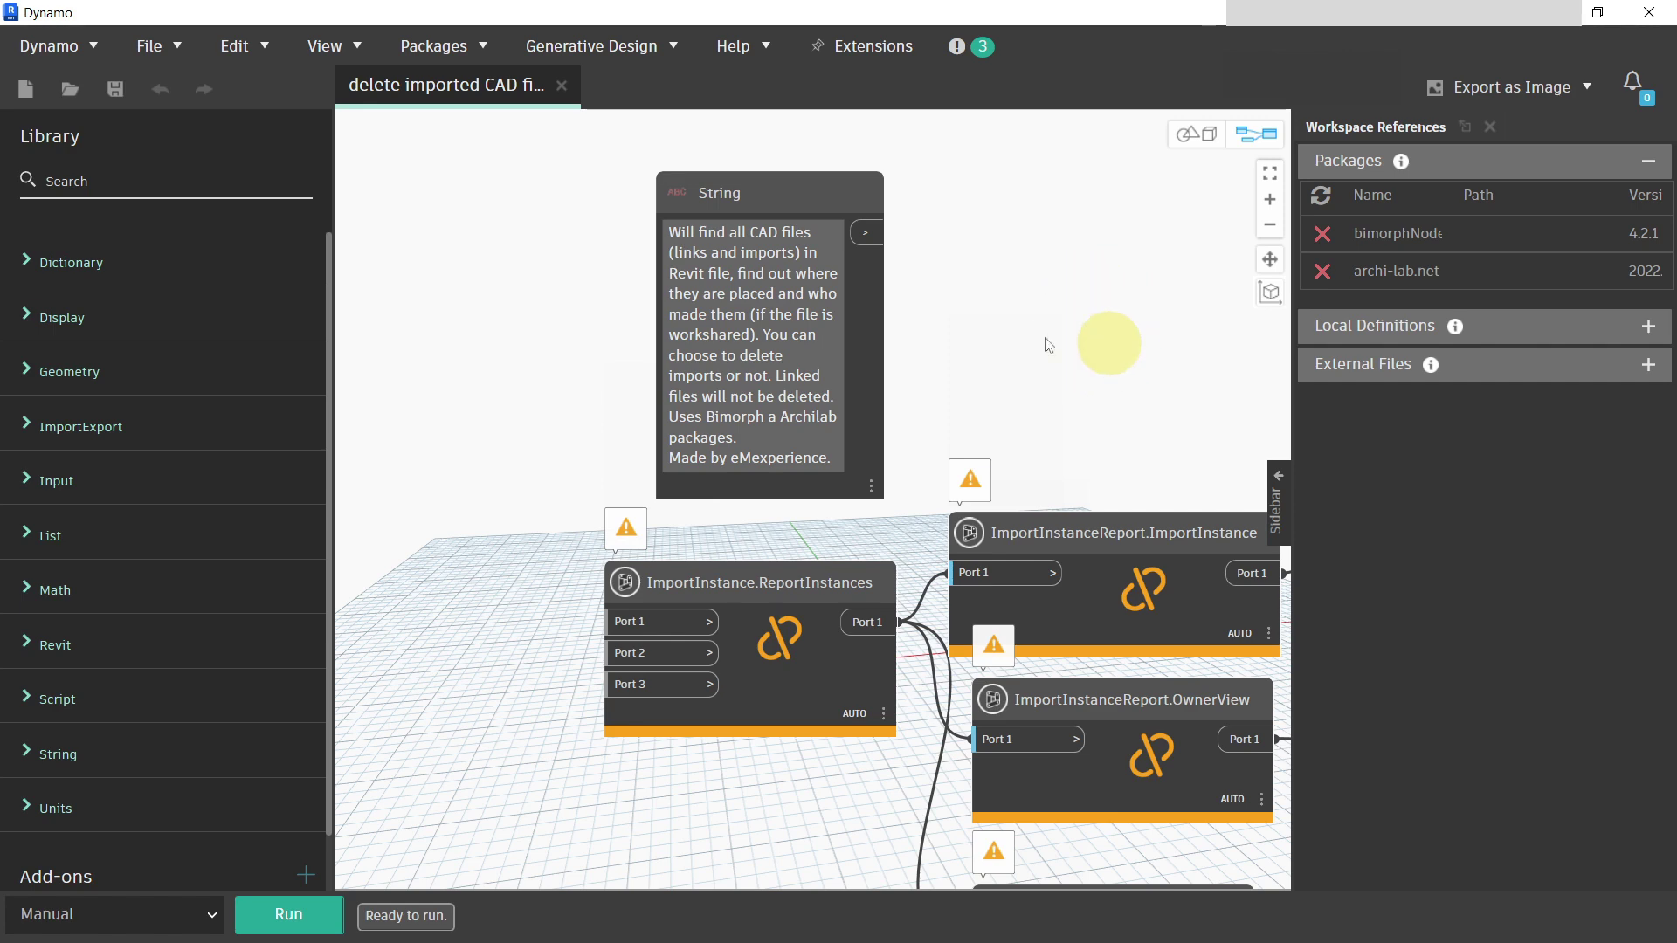
Step: Inspect the graph and select the missing archi-lab.net package to reveal its 2022.212.2922 install option
{"action": "scroll", "coordinate": [1064, 420], "scroll_direction": "down", "scroll_amount": 5}
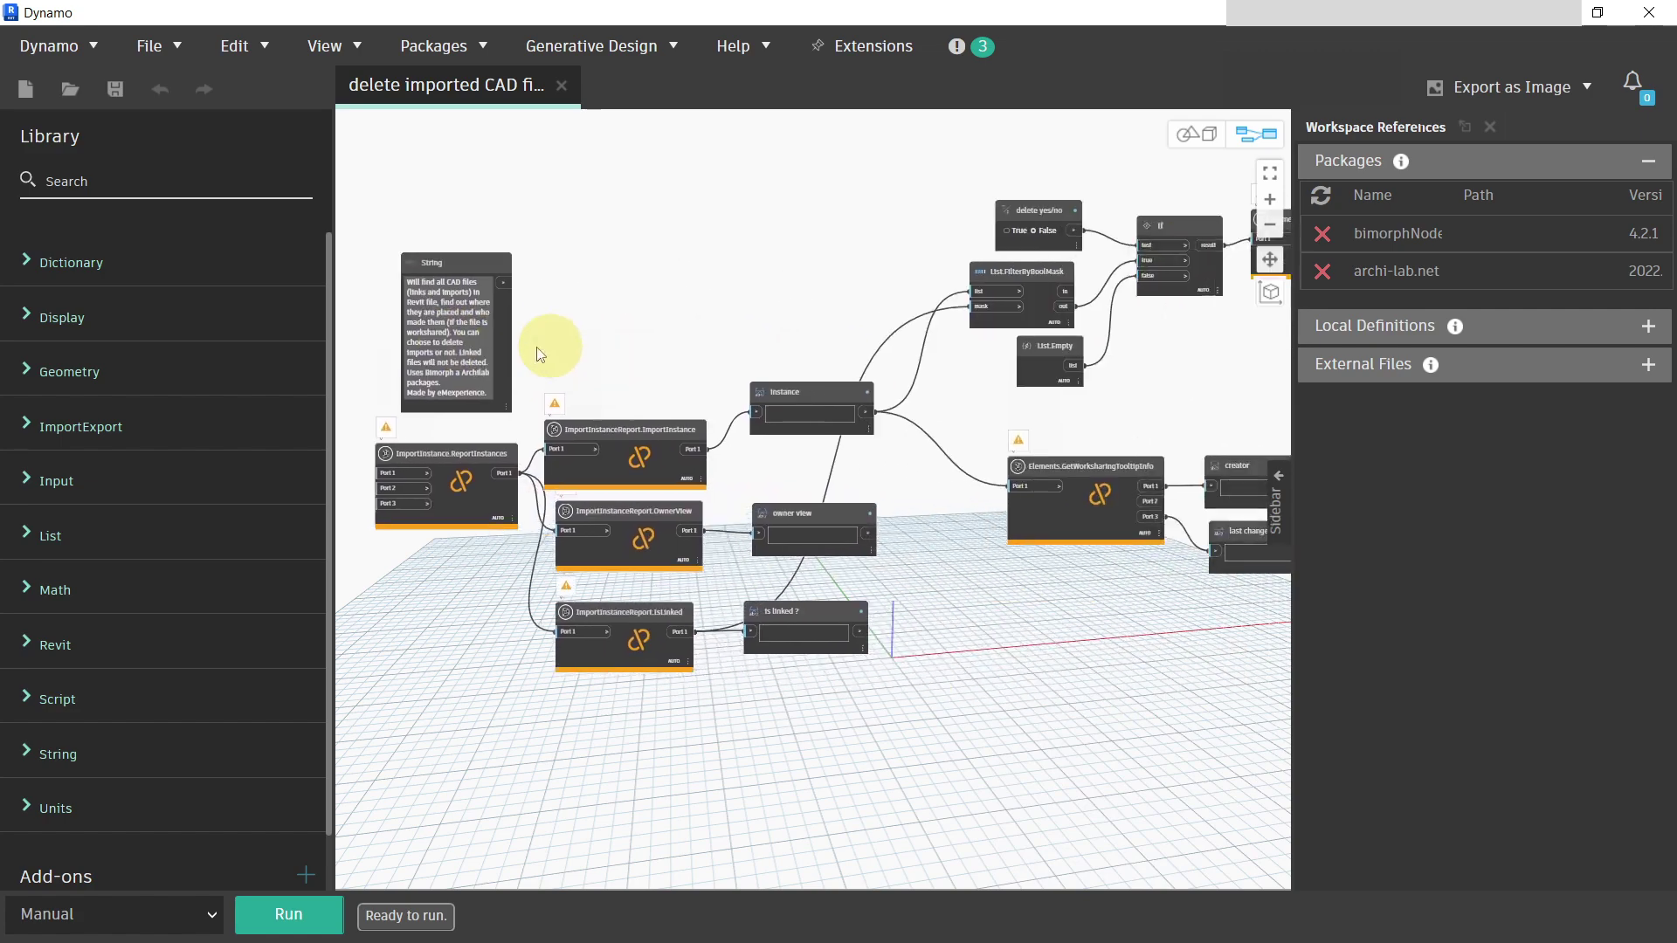
{"action": "scroll", "coordinate": [642, 408], "scroll_direction": "up", "scroll_amount": 8}
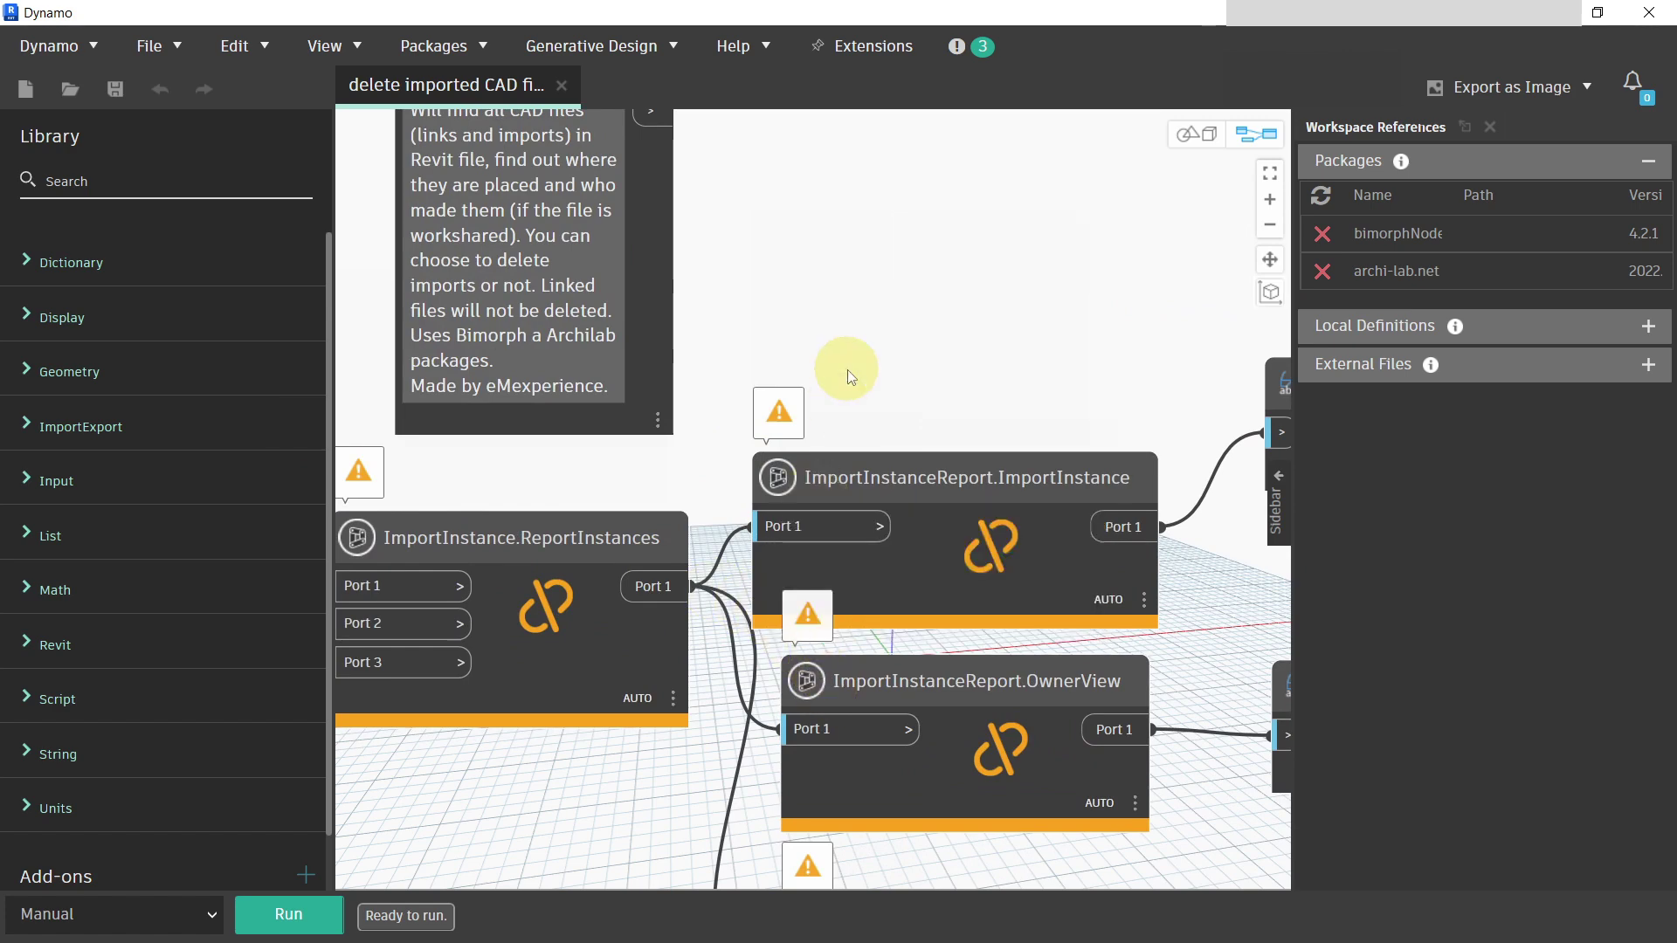
{"action": "scroll", "coordinate": [847, 369], "scroll_direction": "down", "scroll_amount": 6}
{"action": "scroll", "coordinate": [763, 349], "scroll_direction": "right", "scroll_amount": 5}
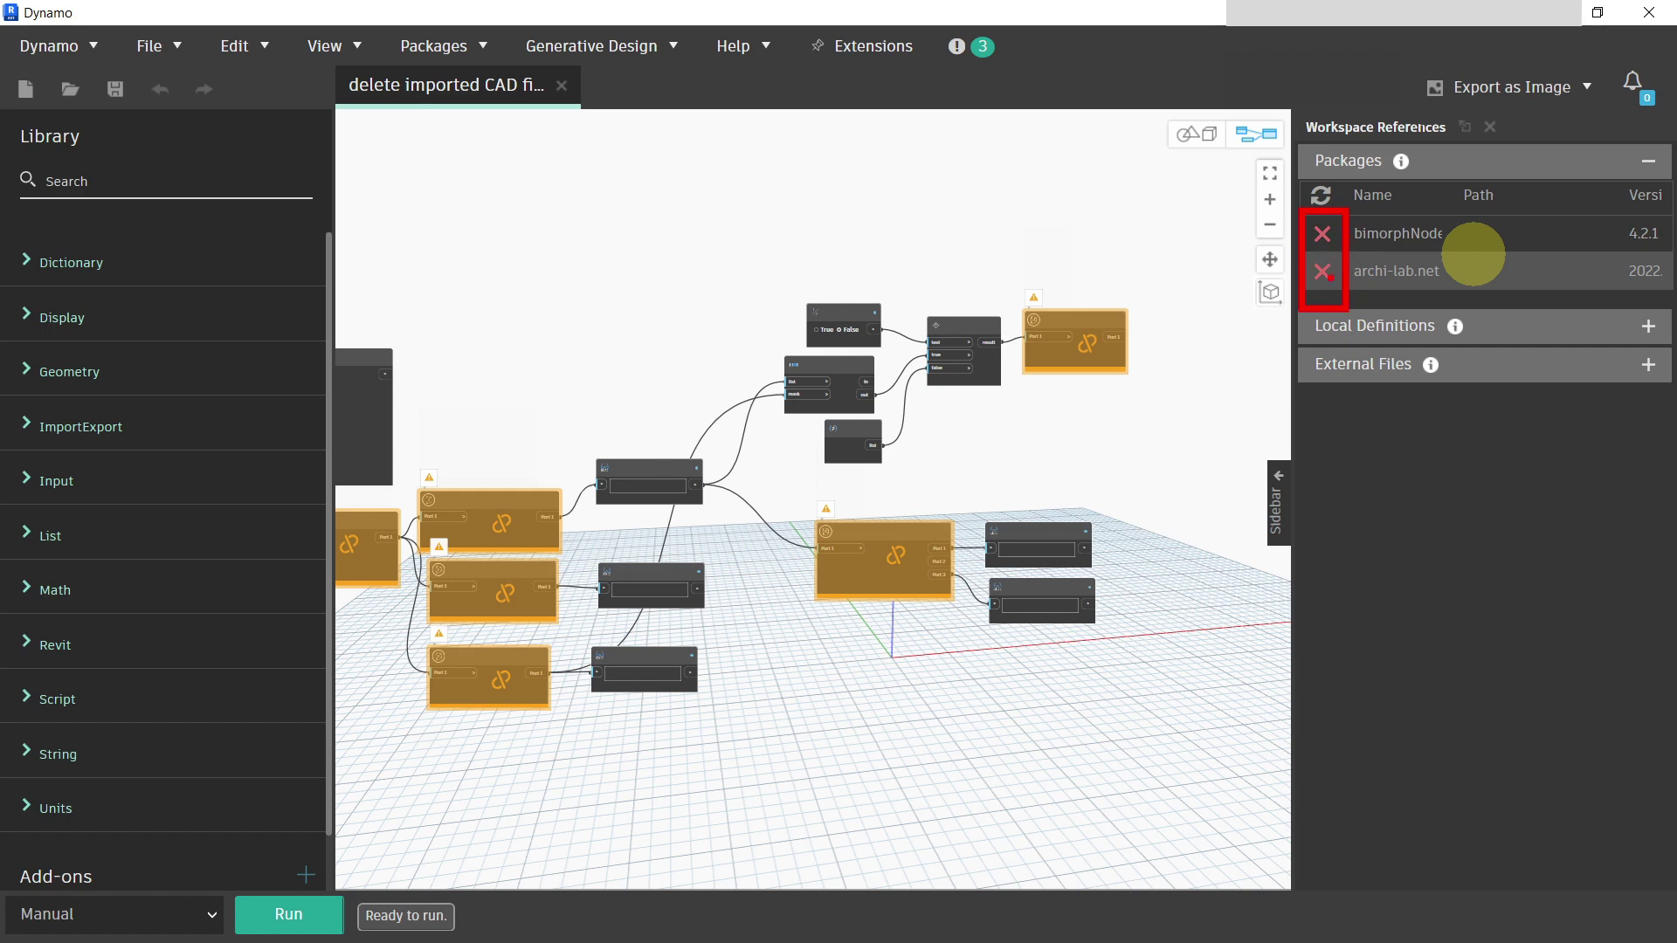
{"action": "left_click", "coordinate": [1441, 262]}
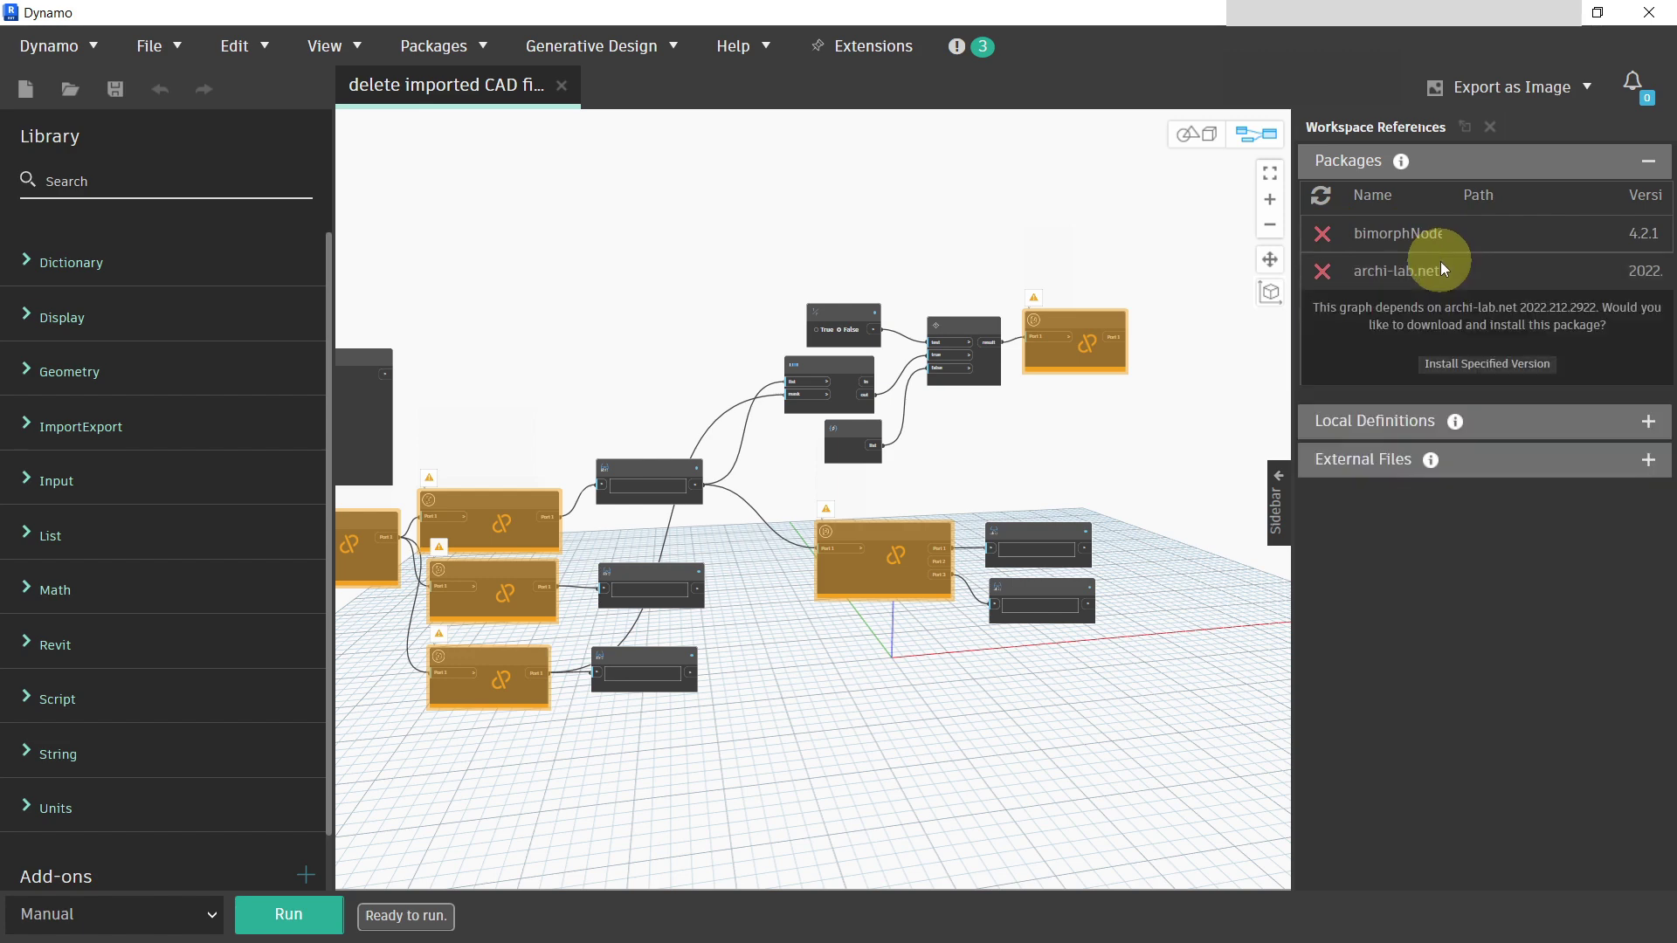
Step: Install archi-lab.net version 2022.212.2922, accepting the confirmation and Python script warnings
{"action": "left_click", "coordinate": [1482, 364]}
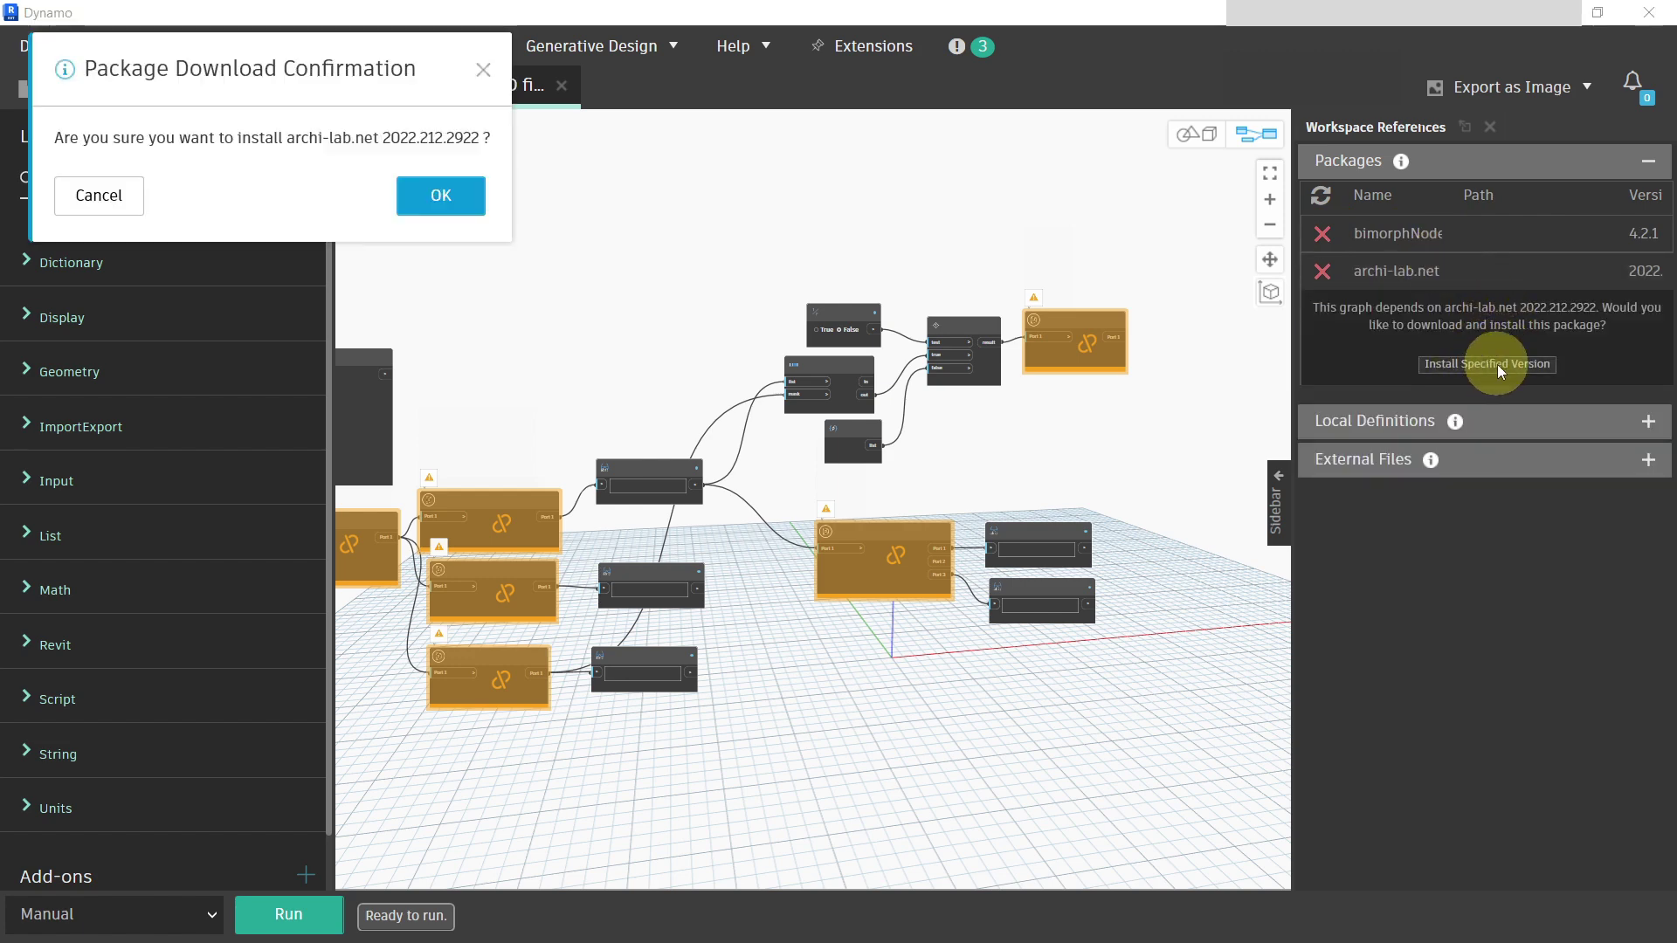
{"action": "left_click", "coordinate": [464, 191]}
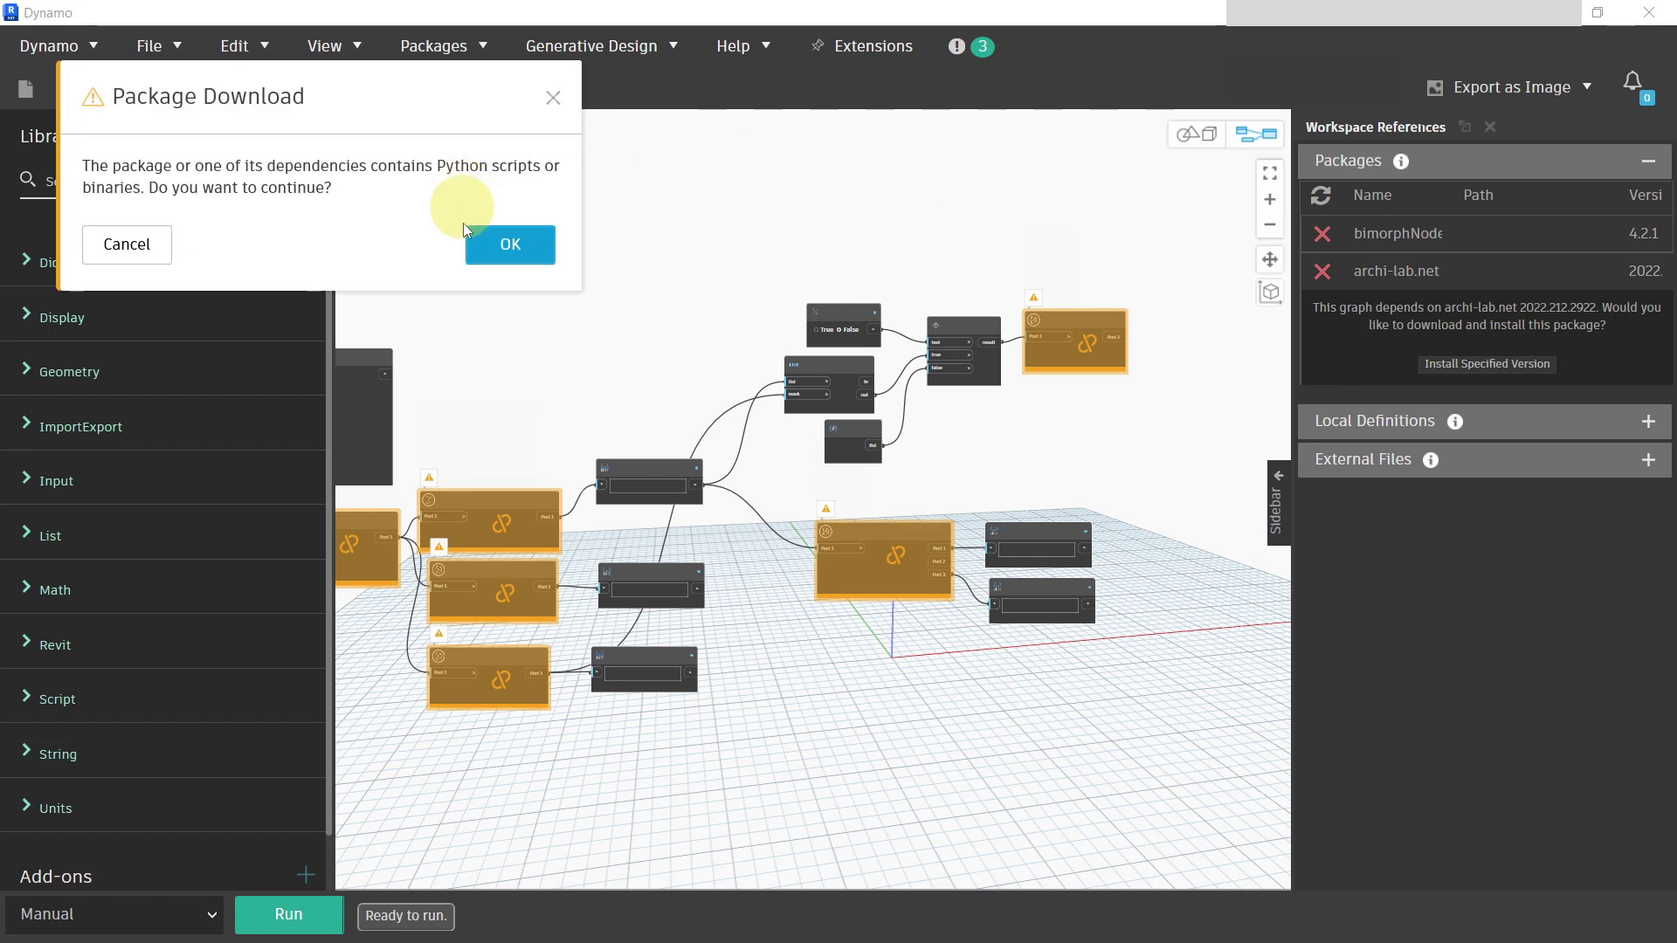
{"action": "left_click", "coordinate": [507, 252]}
{"action": "left_click", "coordinate": [585, 312]}
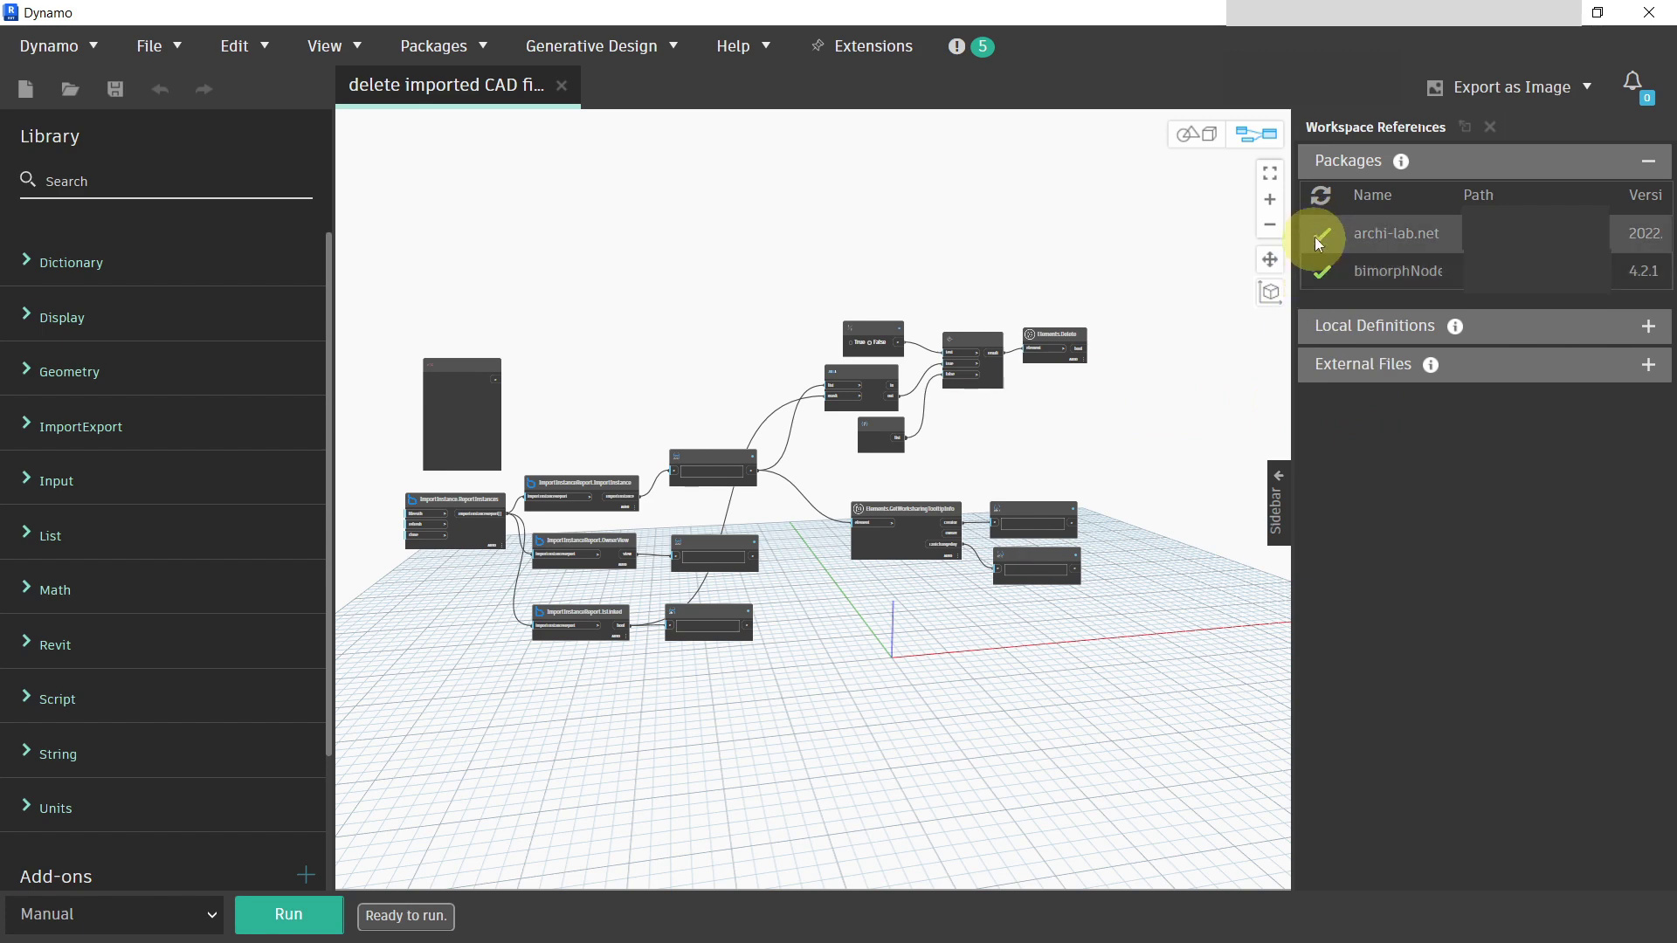
Step: Look over the now-resolved graph and close Dynamo to return to Dynamo Player
{"action": "scroll", "coordinate": [580, 562], "scroll_direction": "up", "scroll_amount": 1}
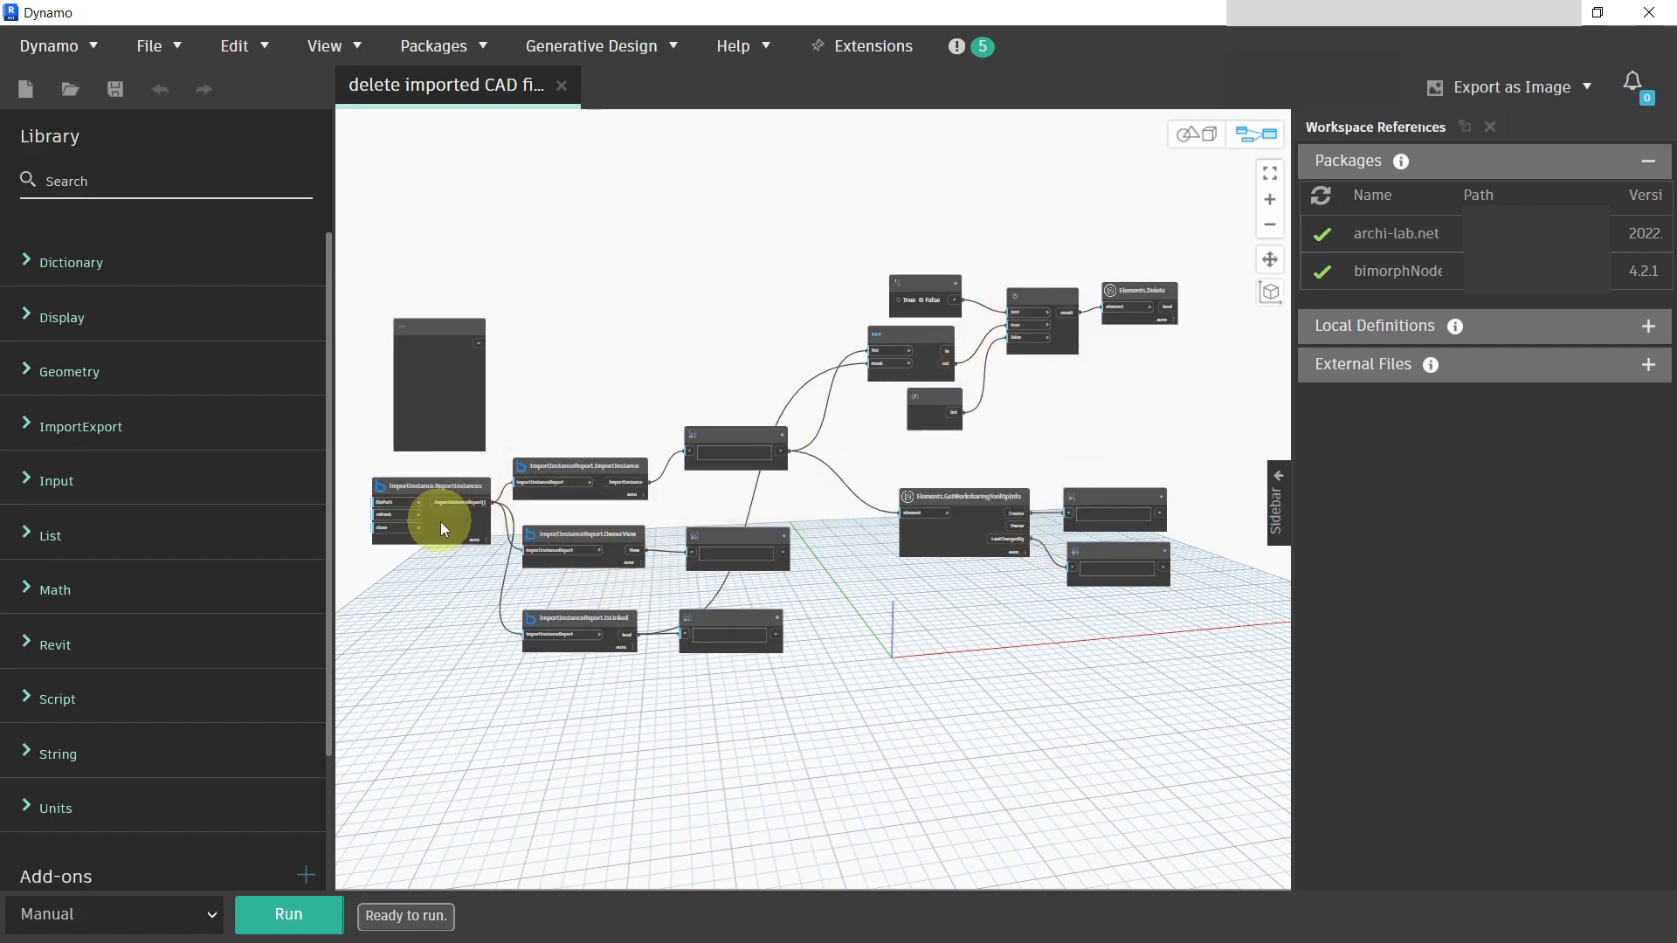
{"action": "scroll", "coordinate": [441, 524], "scroll_direction": "up", "scroll_amount": 5}
{"action": "scroll", "coordinate": [441, 521], "scroll_direction": "down", "scroll_amount": 5}
{"action": "scroll", "coordinate": [1013, 370], "scroll_direction": "up", "scroll_amount": 6}
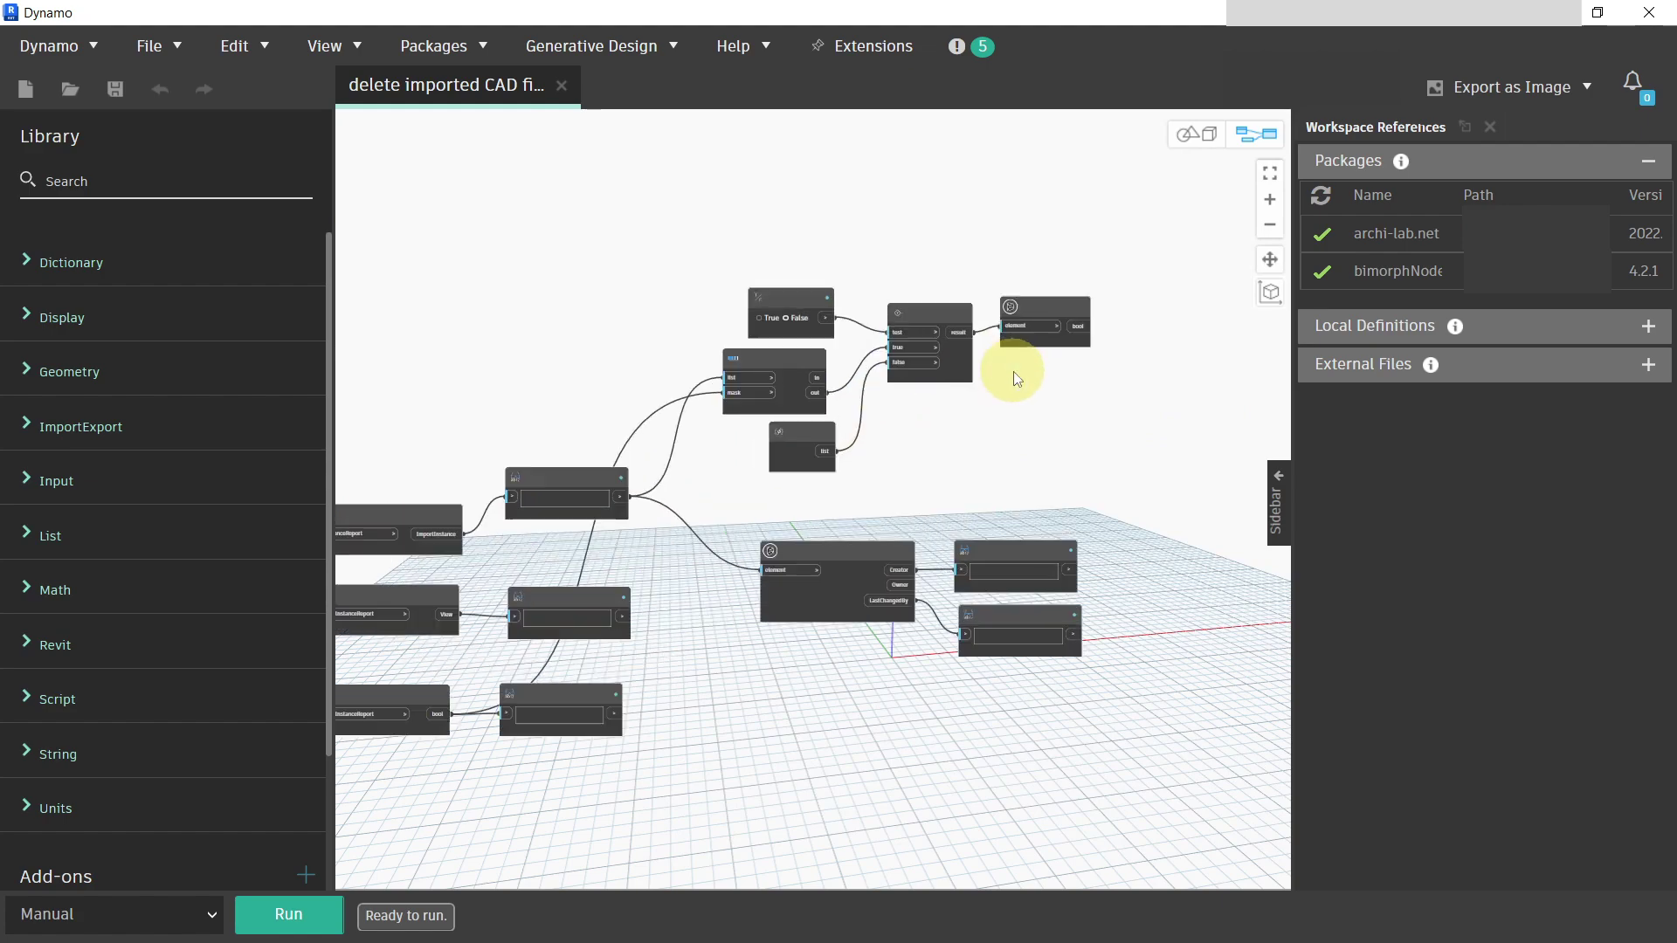
{"action": "mouse_move", "coordinate": [890, 334]}
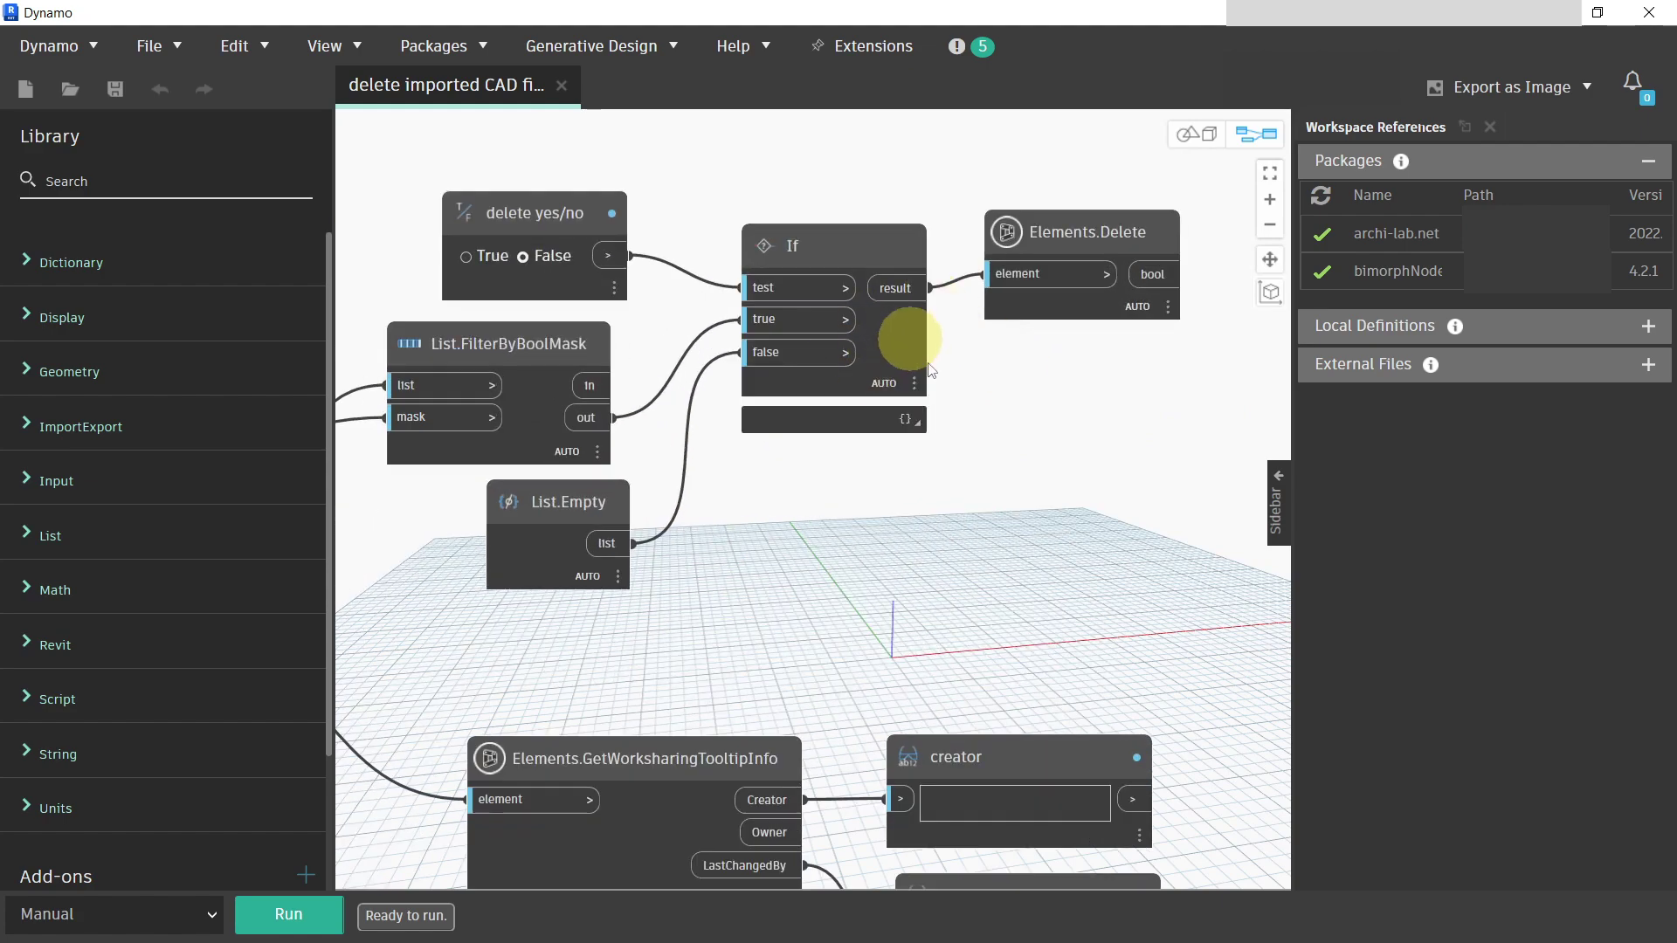
{"action": "scroll", "coordinate": [929, 370], "scroll_direction": "down", "scroll_amount": 5}
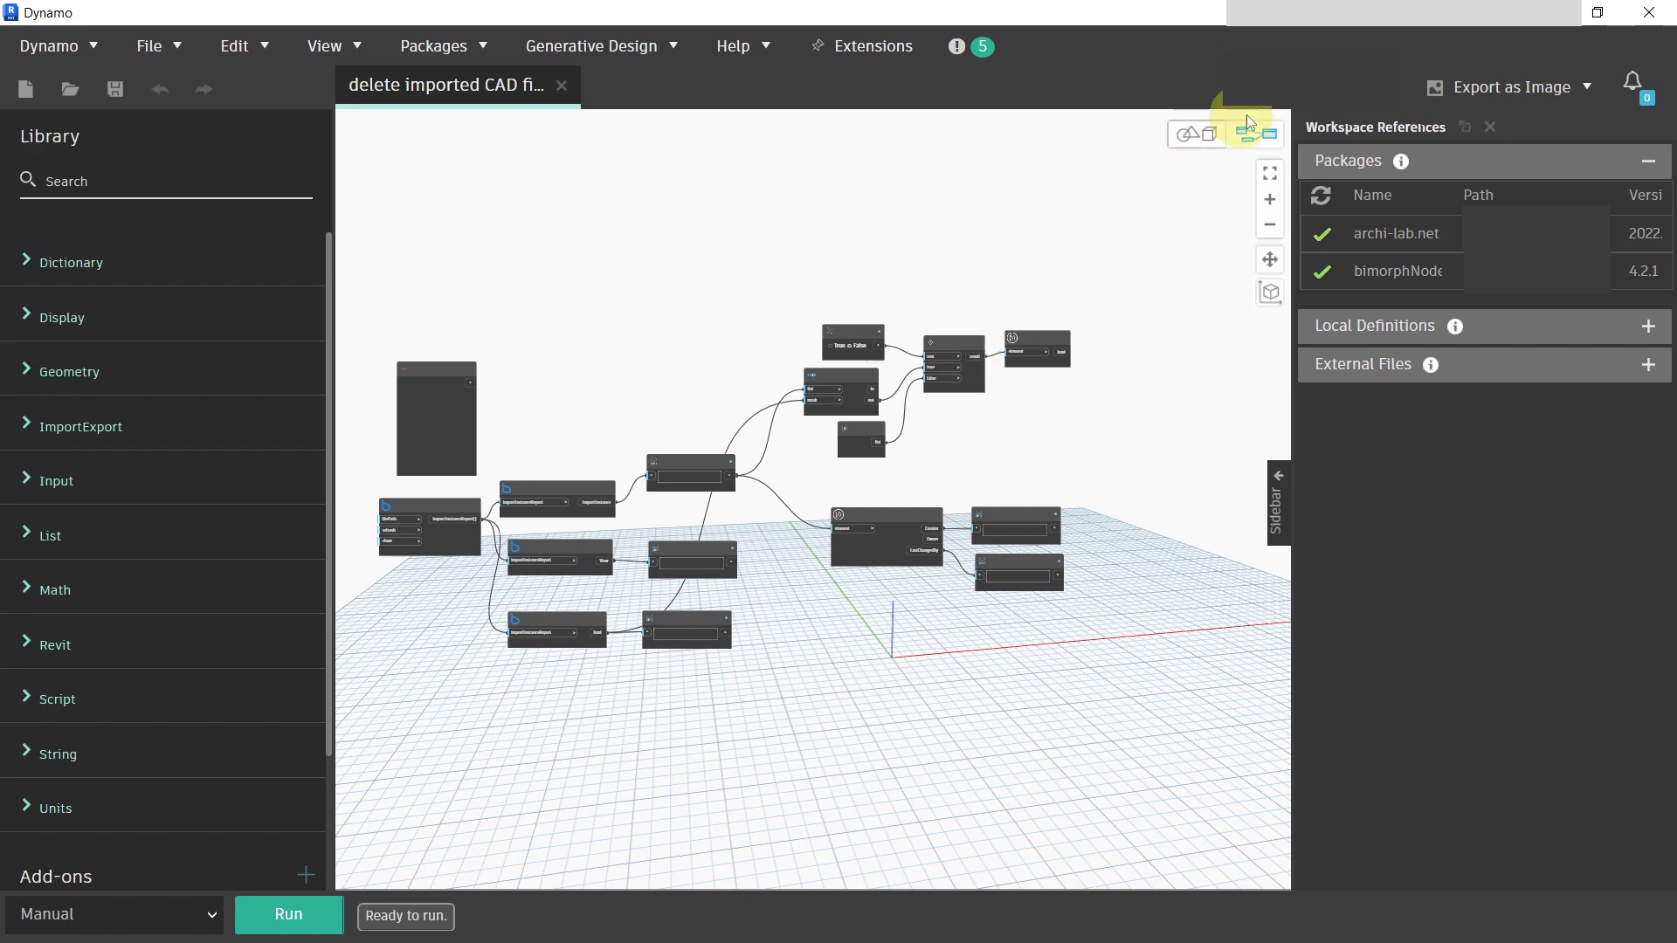
{"action": "left_click", "coordinate": [1648, 13]}
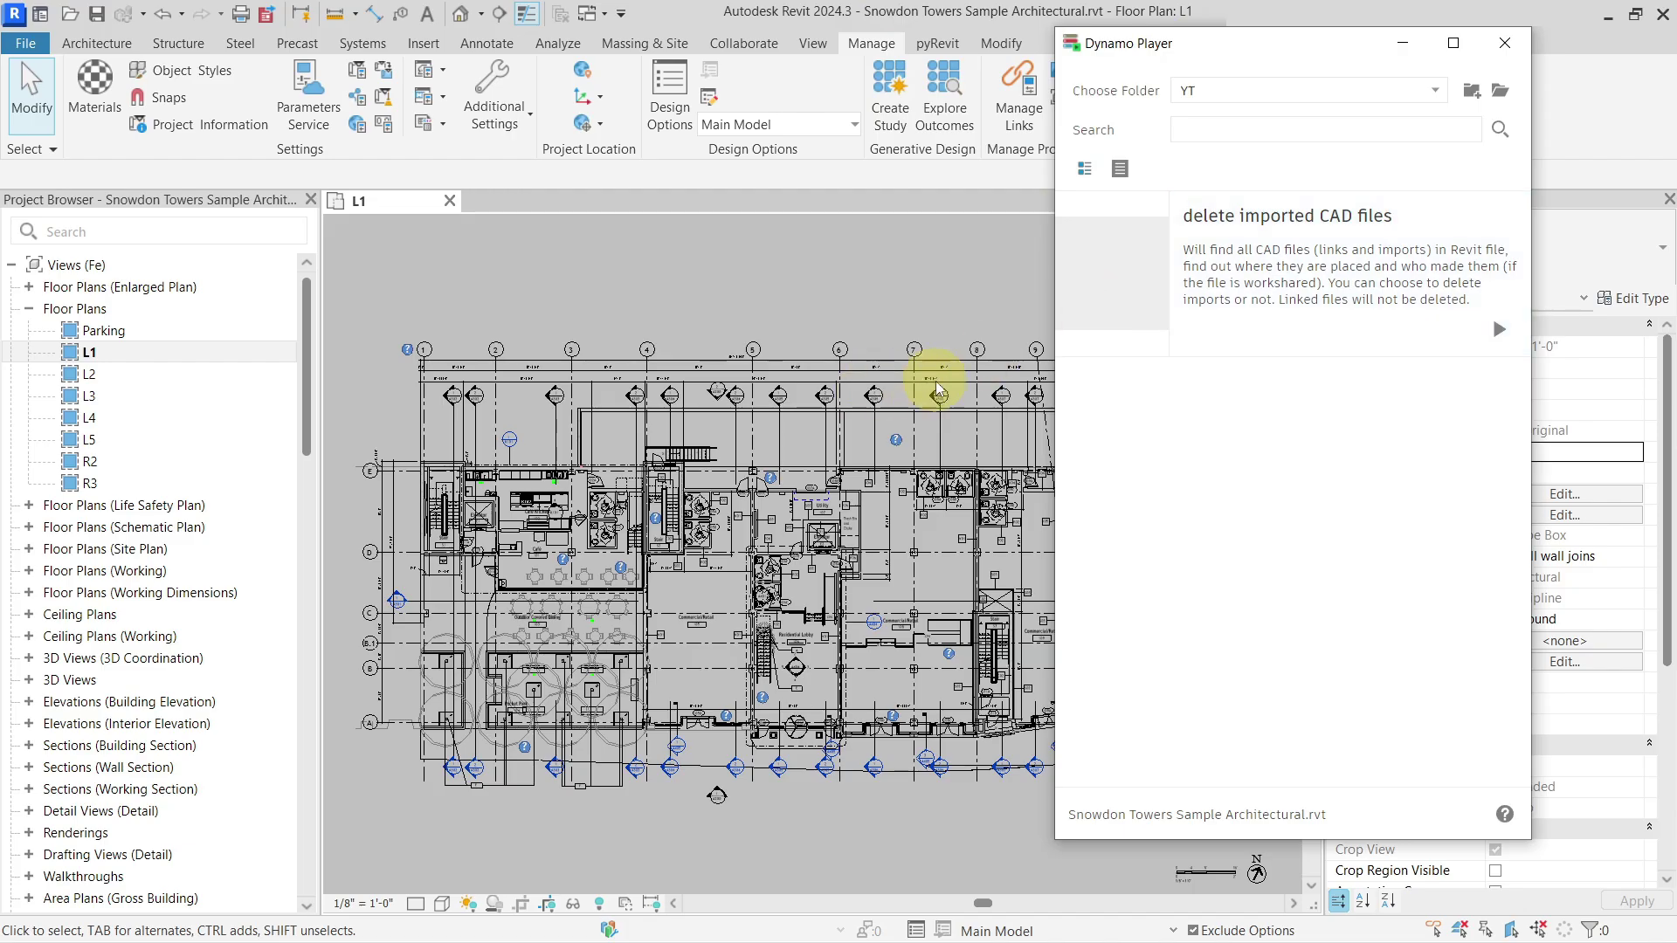
Step: Run the 'delete imported CAD files' script to report three CAD instances, their owner views and link status
{"action": "mouse_move", "coordinate": [1231, 222]}
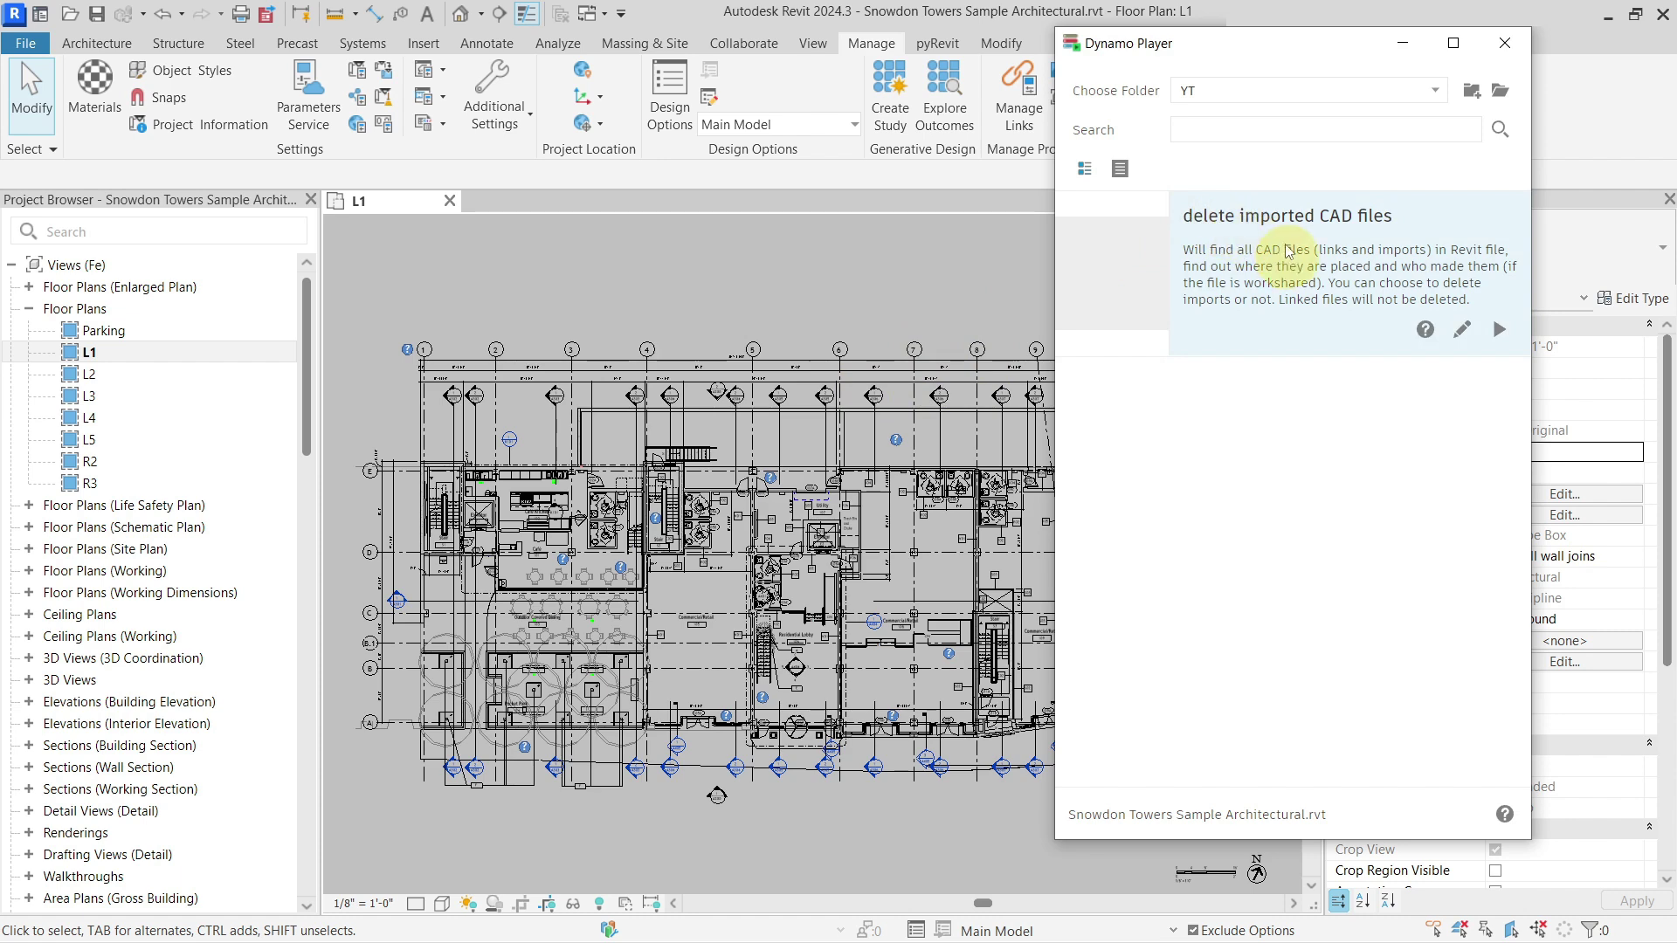
{"action": "left_click", "coordinate": [1332, 266]}
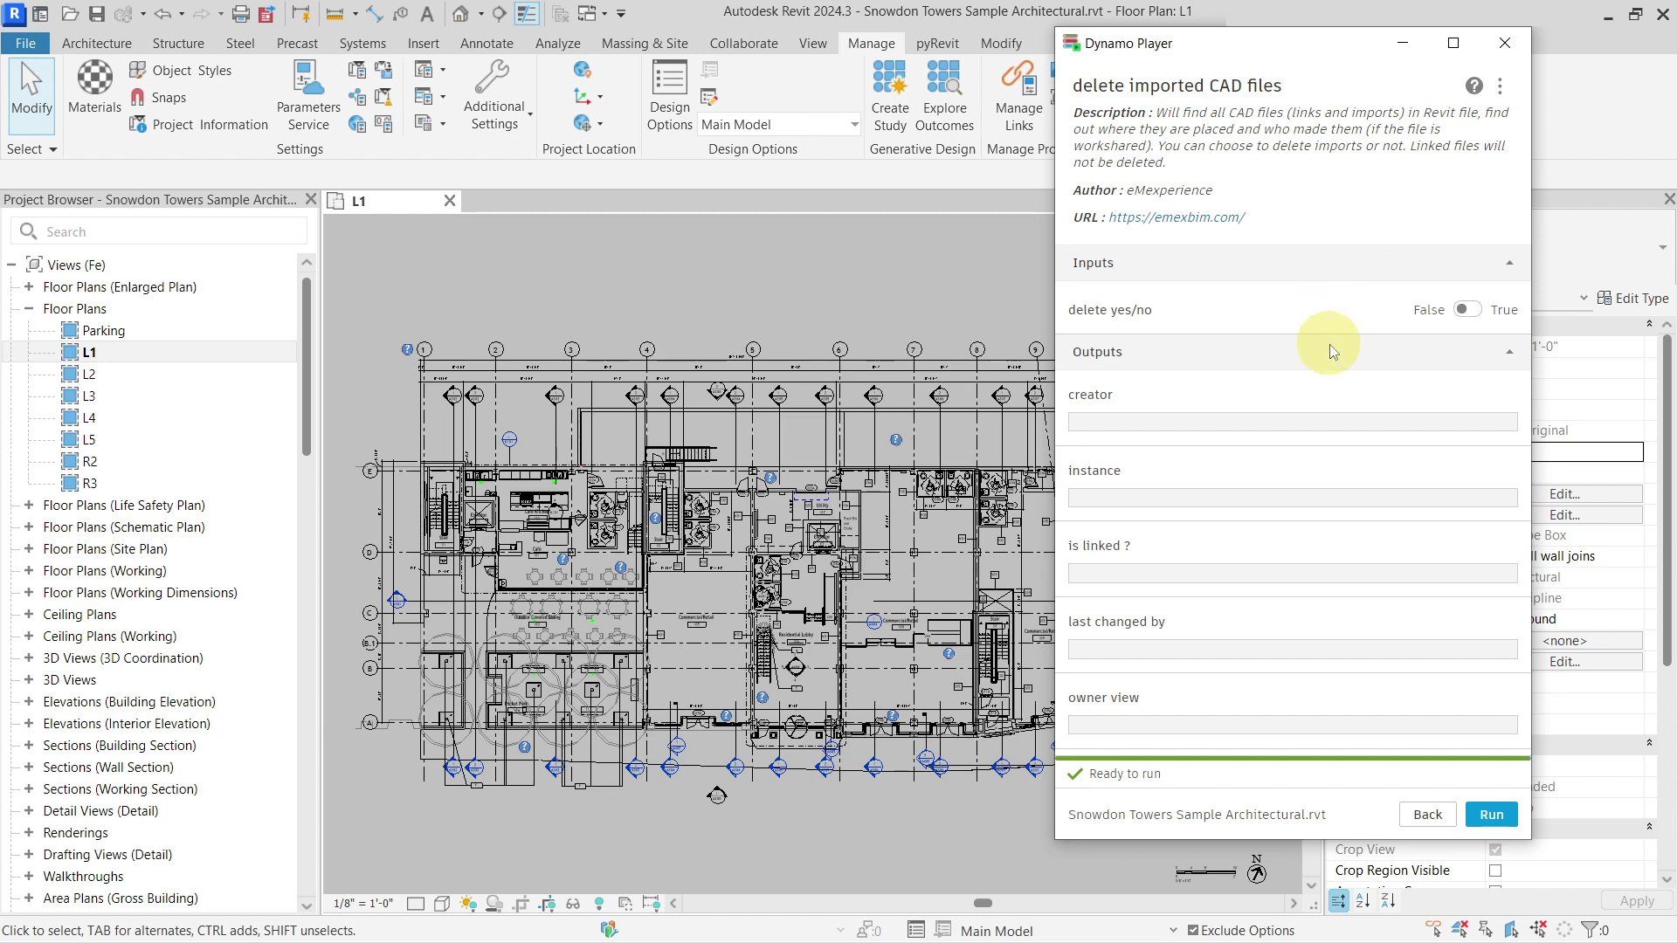
{"action": "left_click", "coordinate": [1504, 816]}
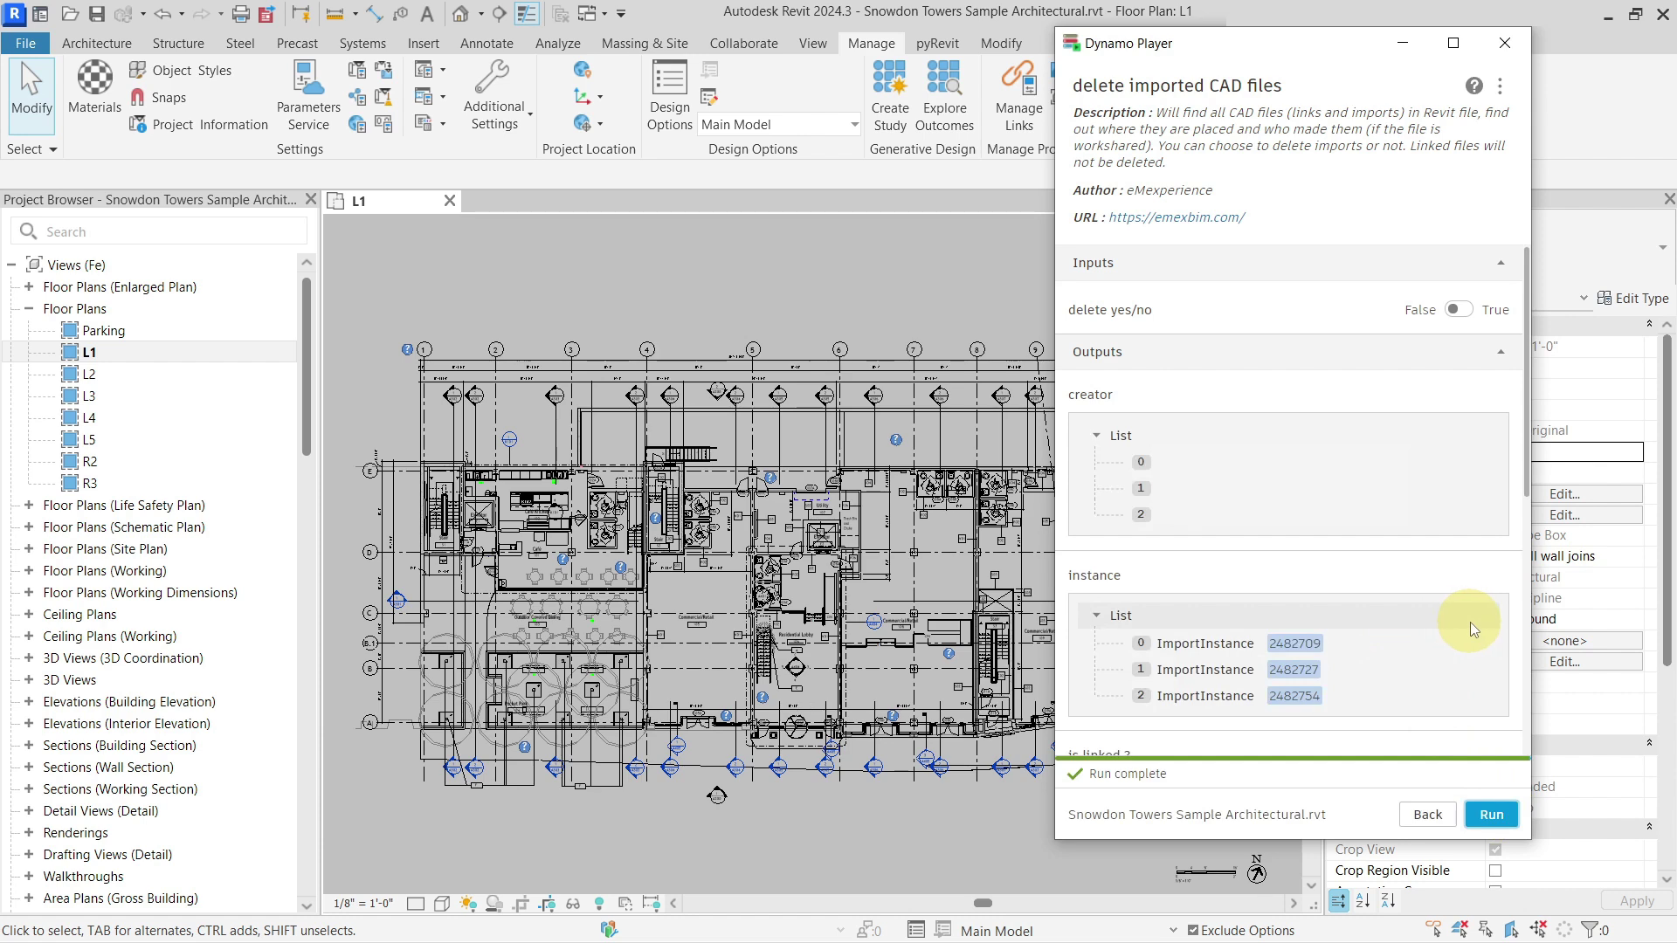
{"action": "scroll", "coordinate": [1470, 622], "scroll_direction": "down", "scroll_amount": 3}
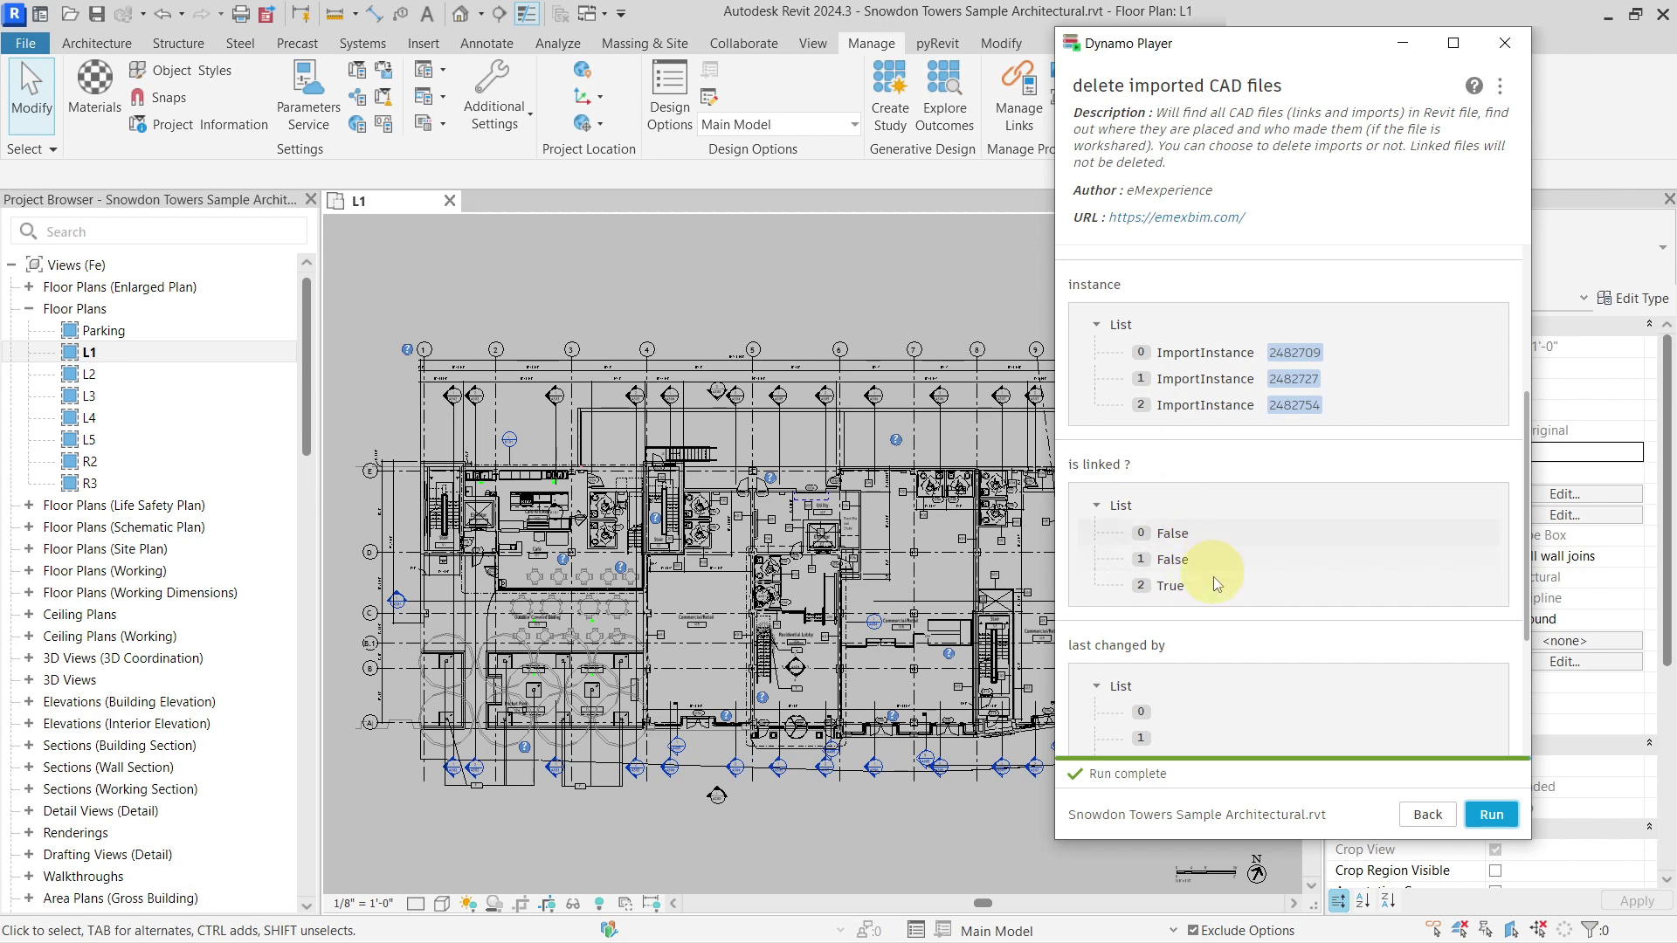
{"action": "scroll", "coordinate": [1208, 585], "scroll_direction": "down", "scroll_amount": 5}
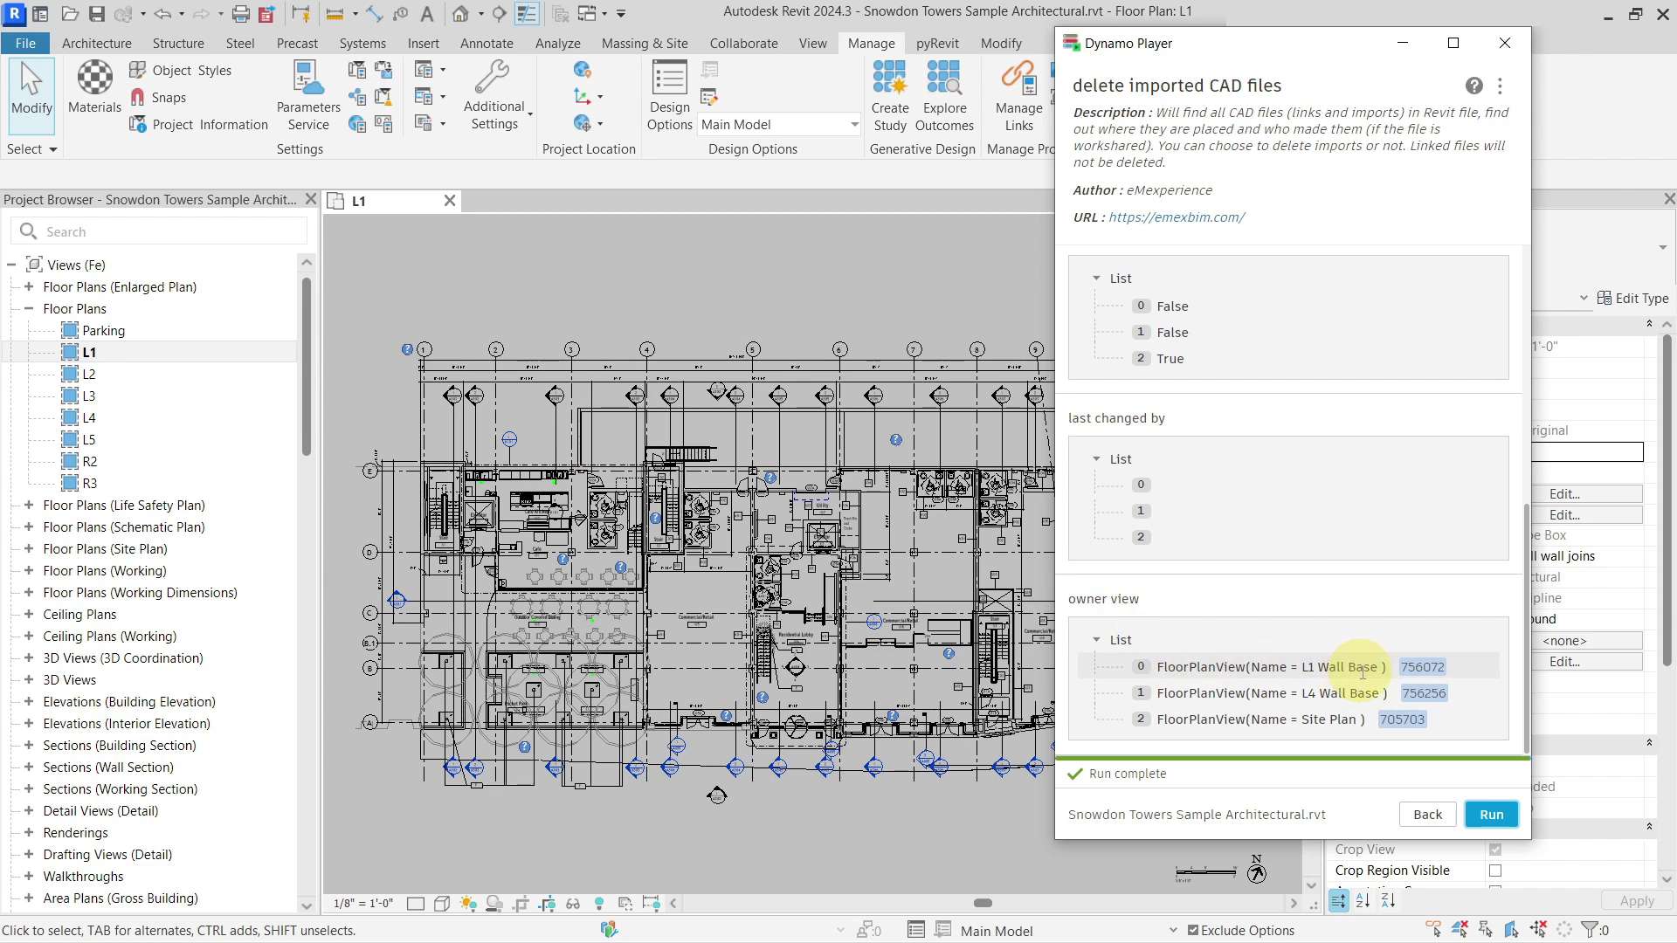
Step: Search the Project Browser for 'L1 wa' and open the L1 Wall Base floor plan
{"action": "left_click", "coordinate": [151, 229]}
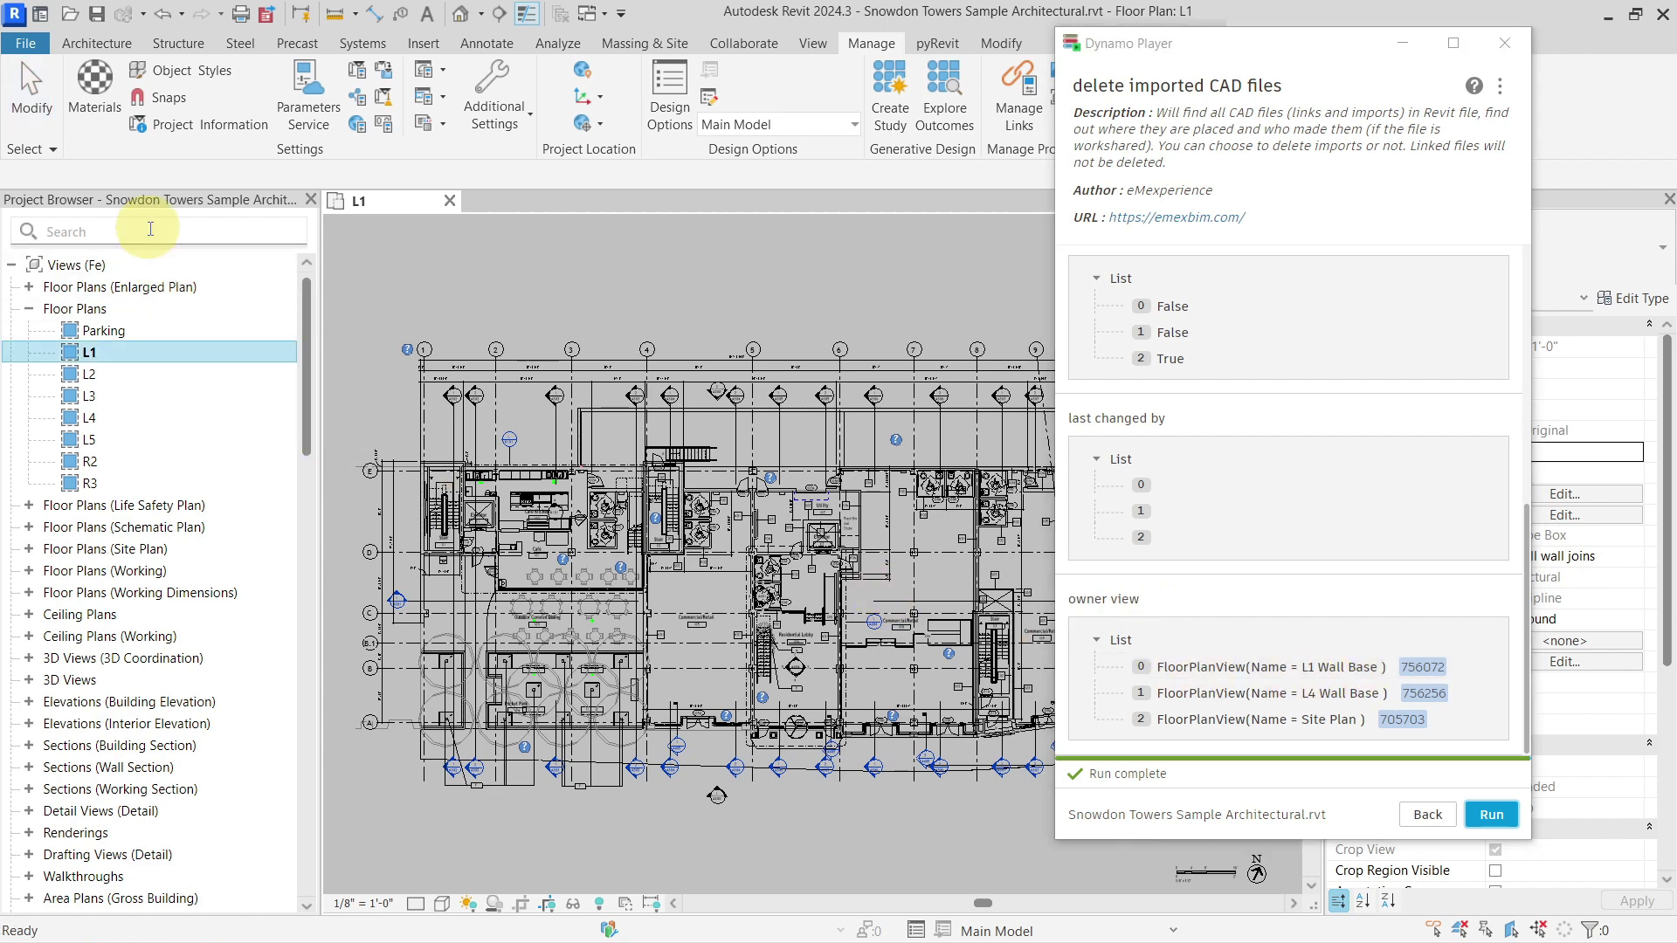
{"action": "type", "text": "L1 wa"}
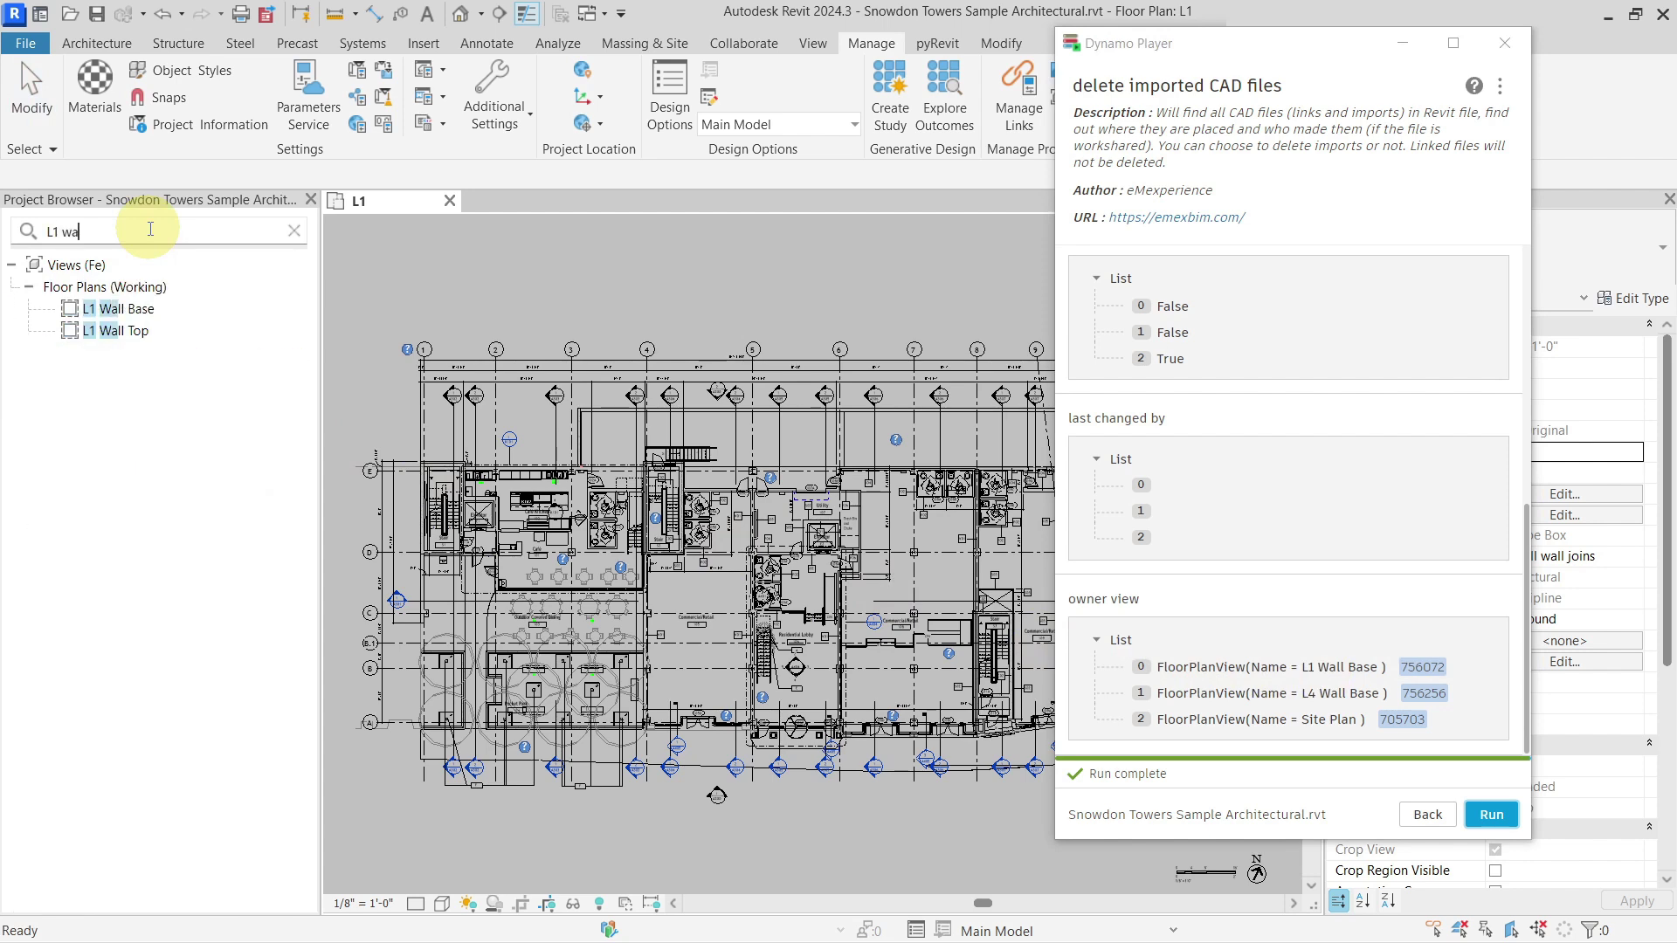
{"action": "double_click", "coordinate": [207, 309]}
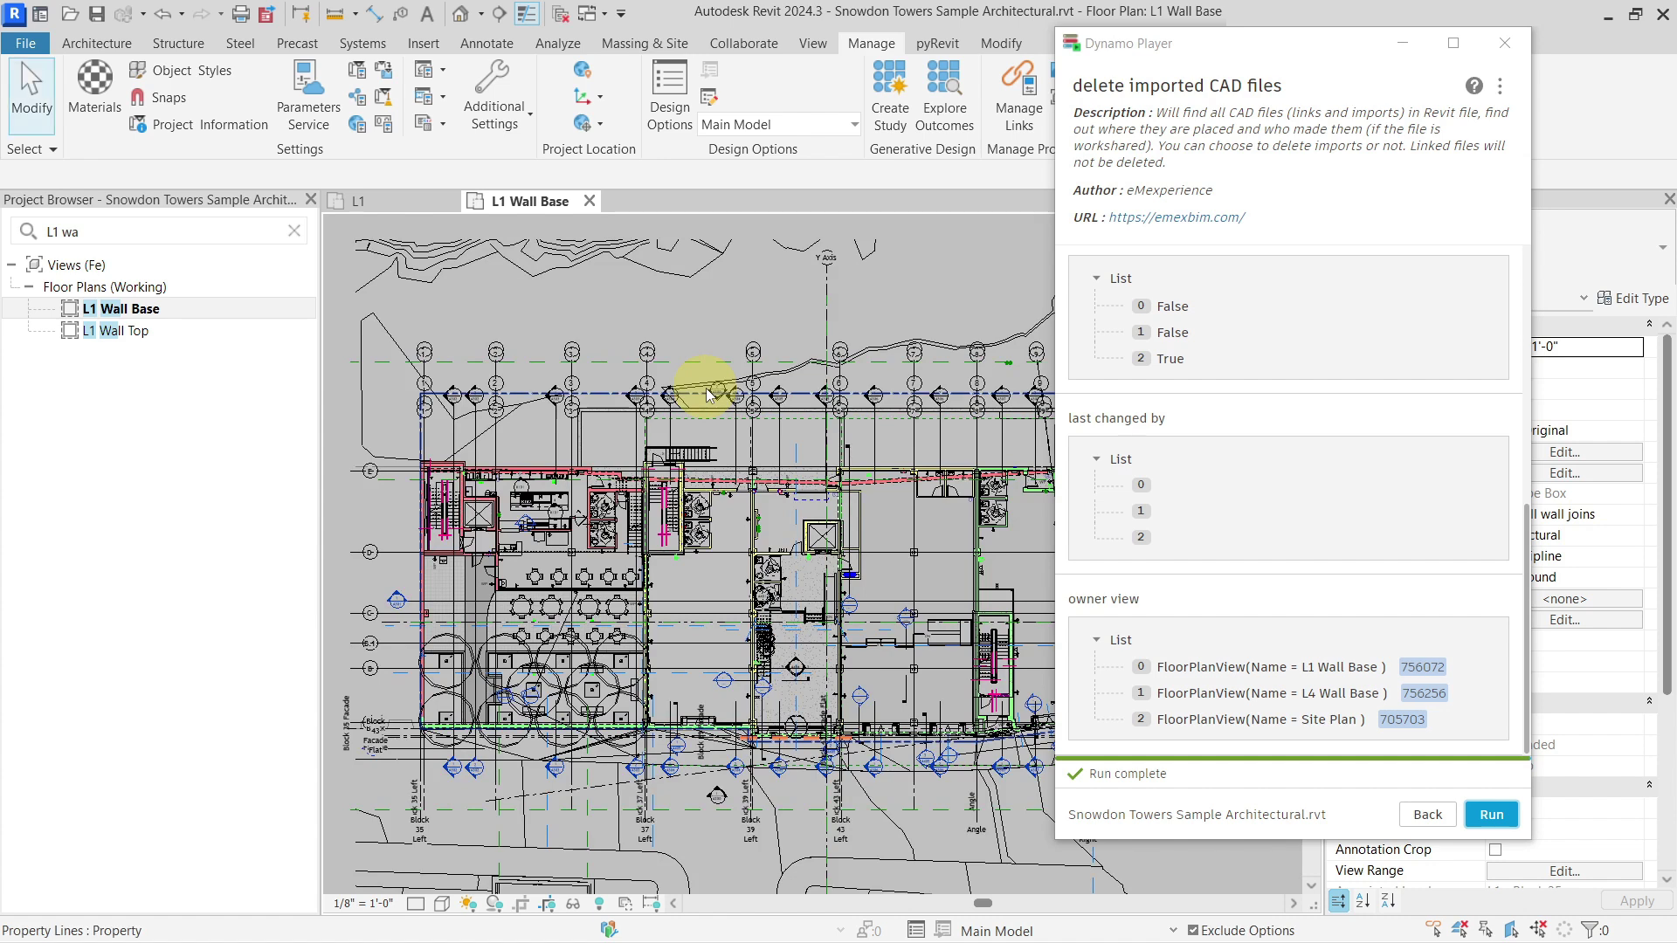
Step: Check Visibility/Graphics Imported Categories to confirm the imported floor plan CAD is still present
{"action": "left_click", "coordinate": [733, 309]}
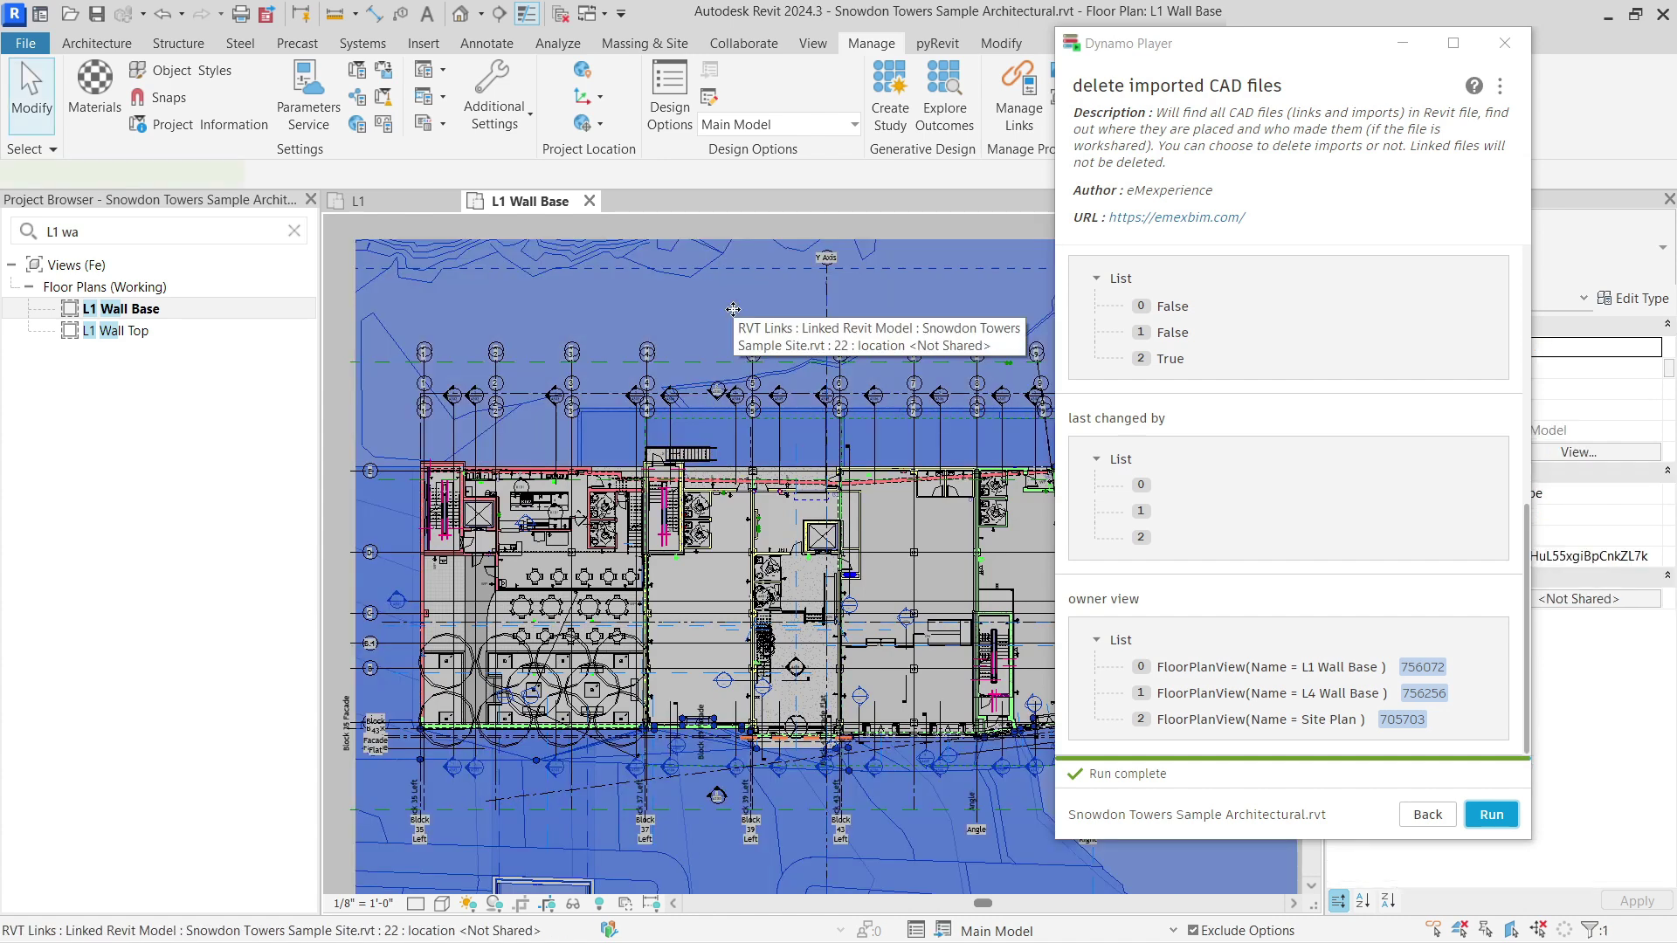
{"action": "key", "text": "v"}
{"action": "key", "text": "g"}
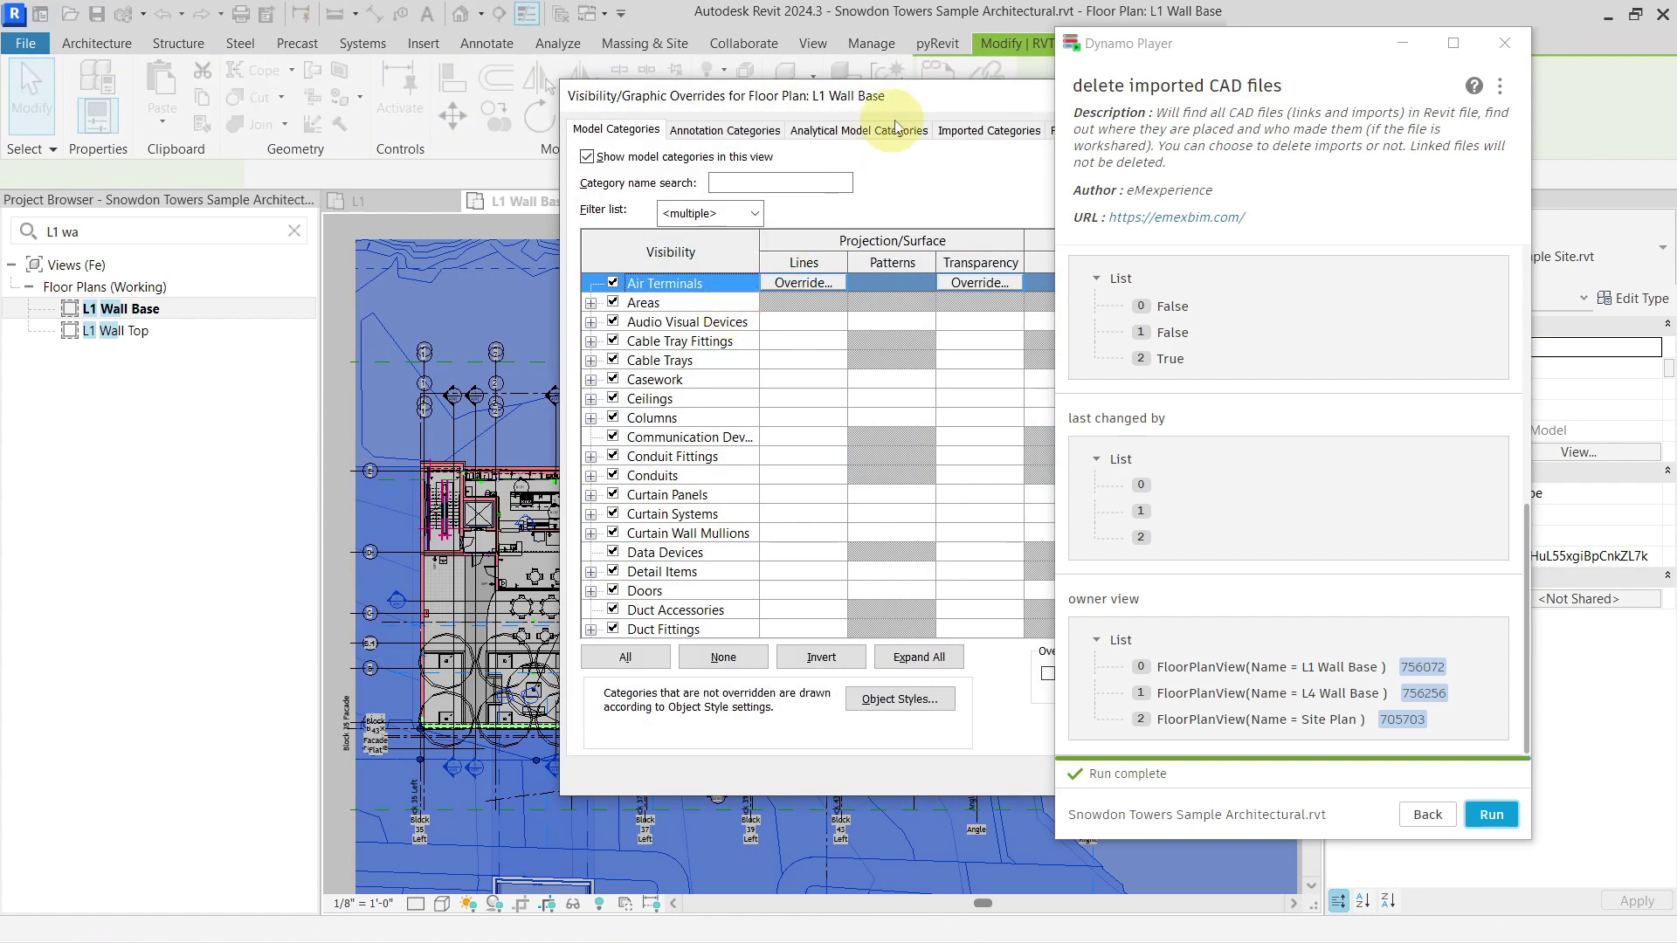
{"action": "left_click_drag", "start_coordinate": [924, 121], "coordinate": [595, 152]}
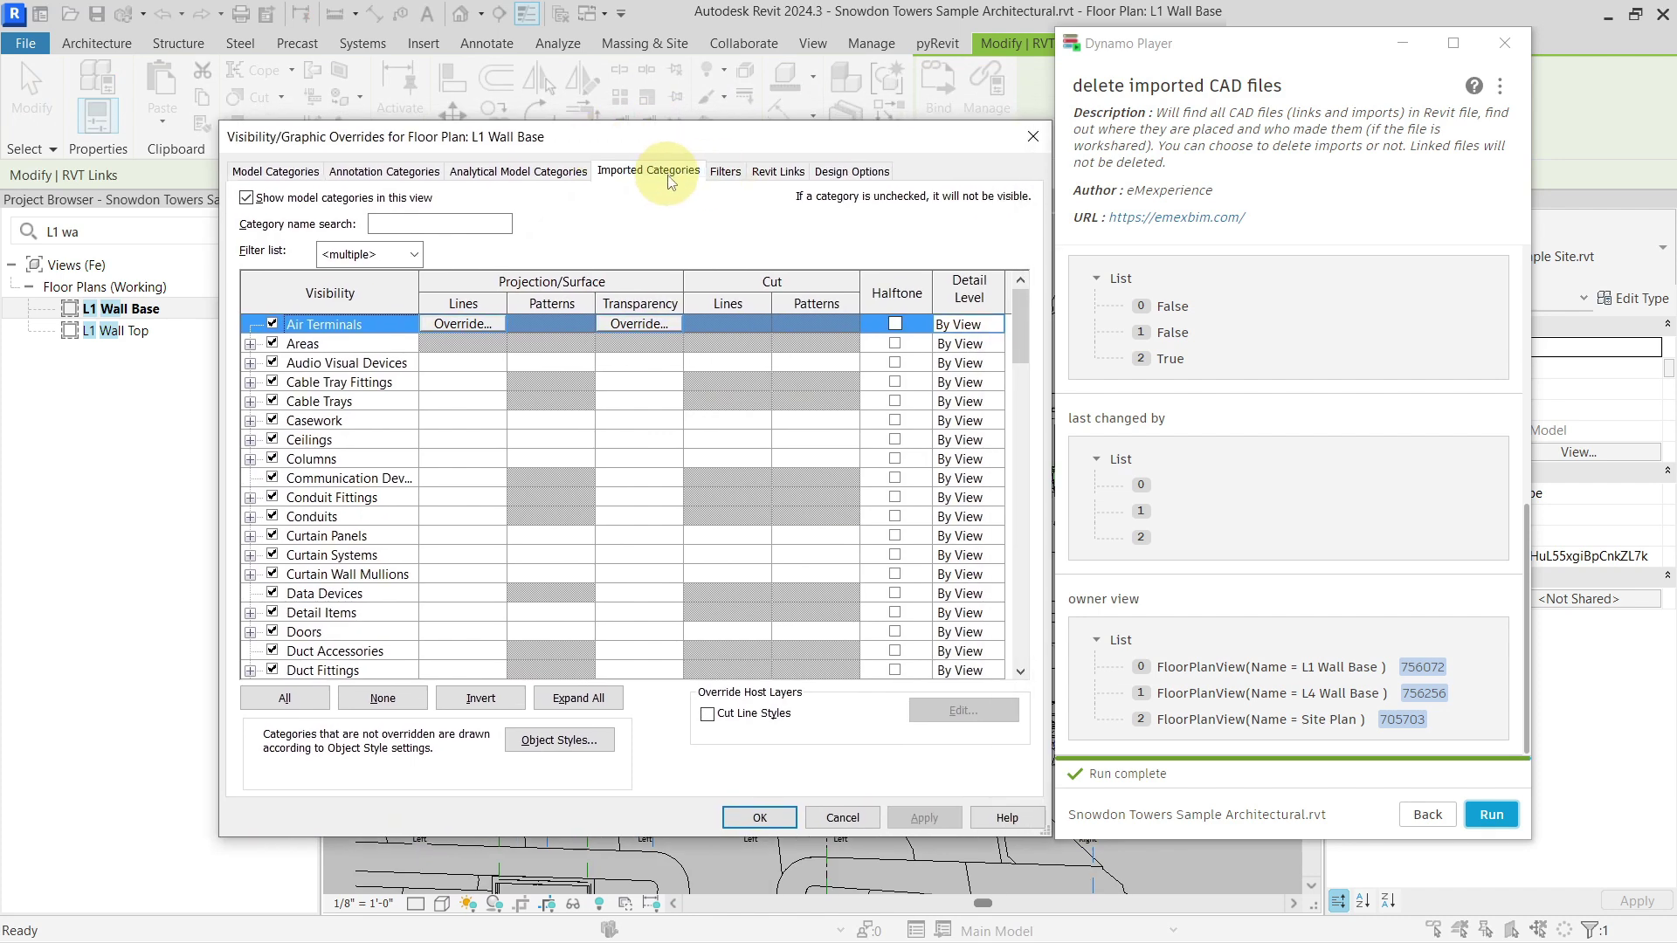
{"action": "left_click", "coordinate": [669, 173]}
{"action": "left_click", "coordinate": [364, 308]}
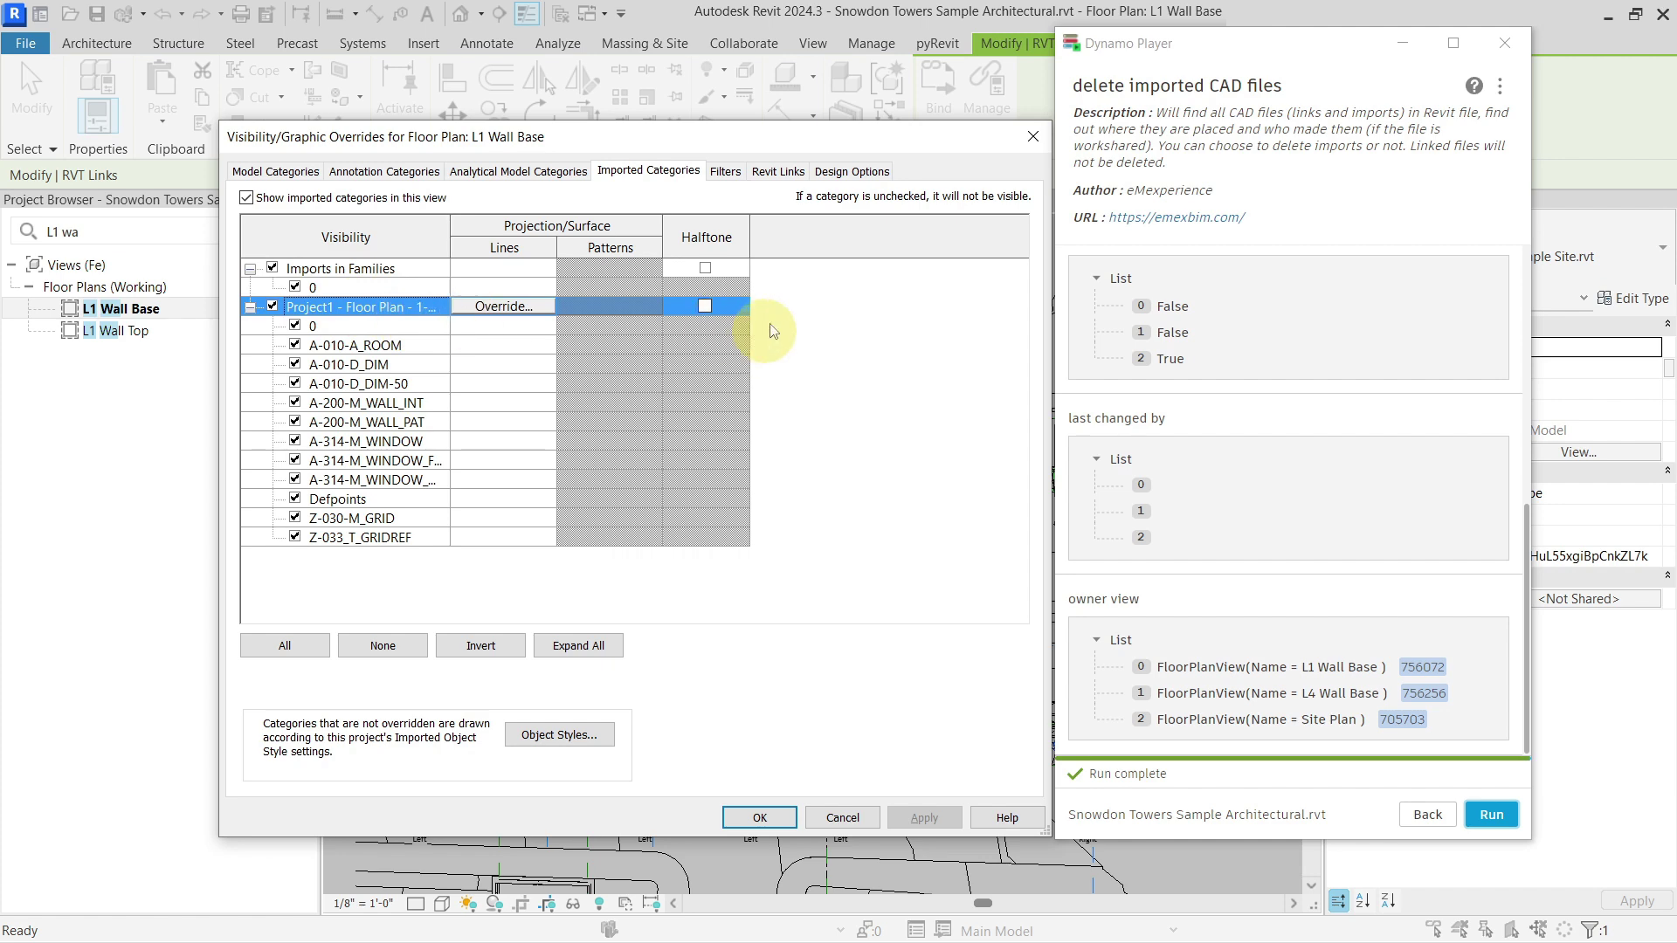
{"action": "left_click", "coordinate": [1031, 137]}
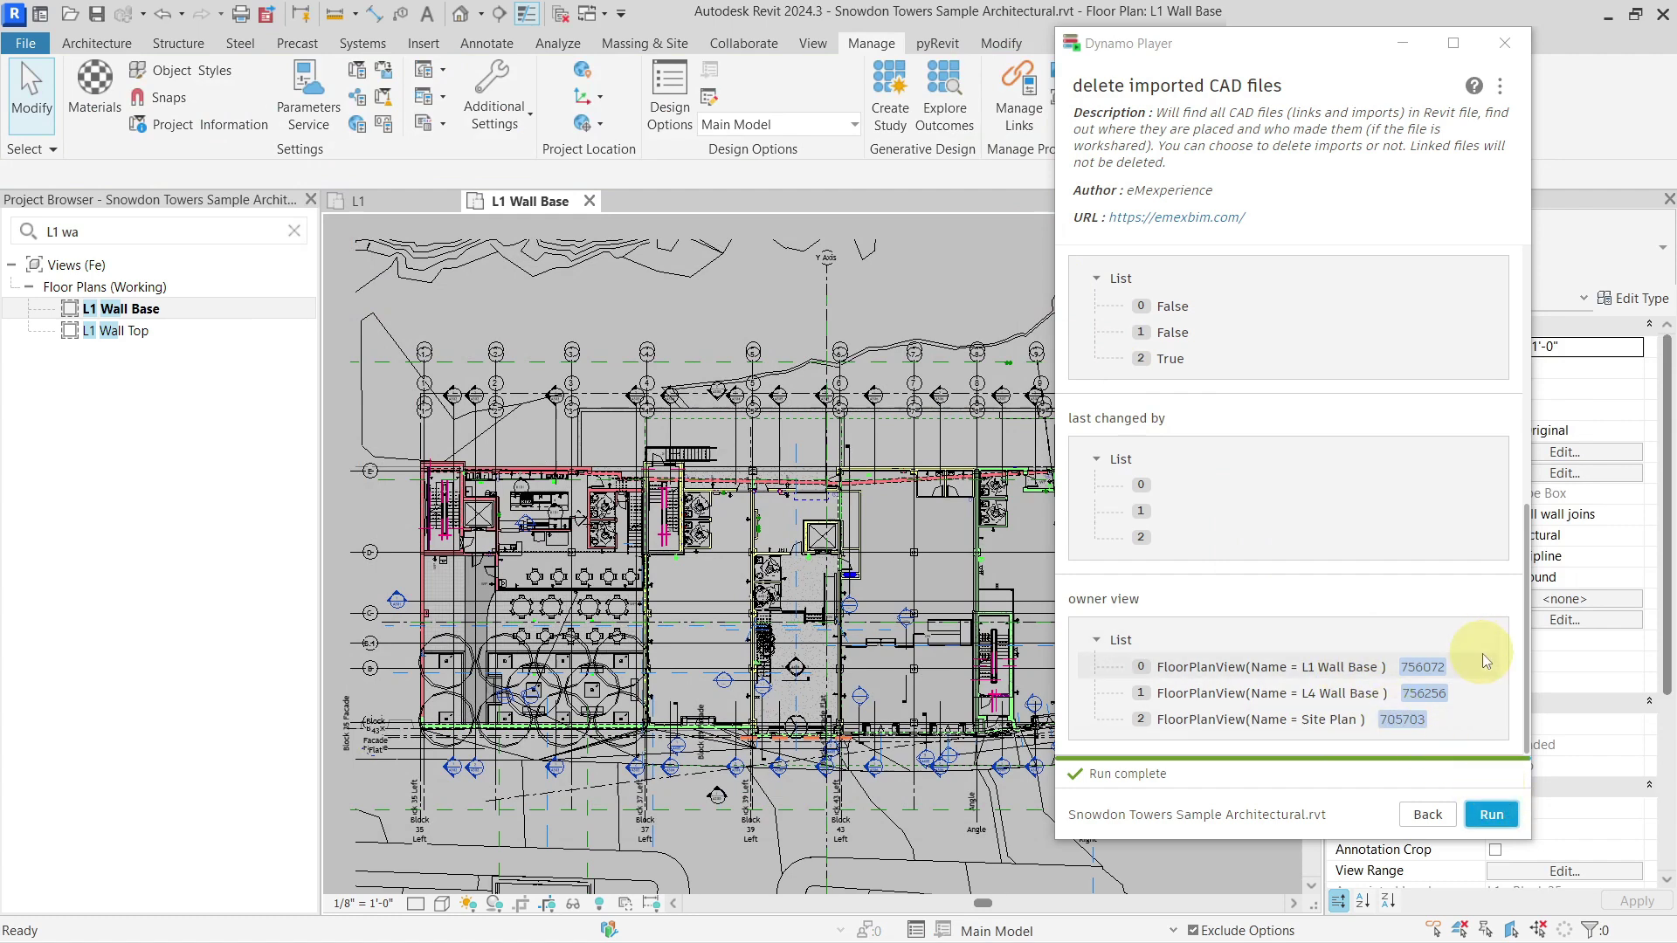
{"action": "scroll", "coordinate": [1485, 661], "scroll_direction": "up", "scroll_amount": 5}
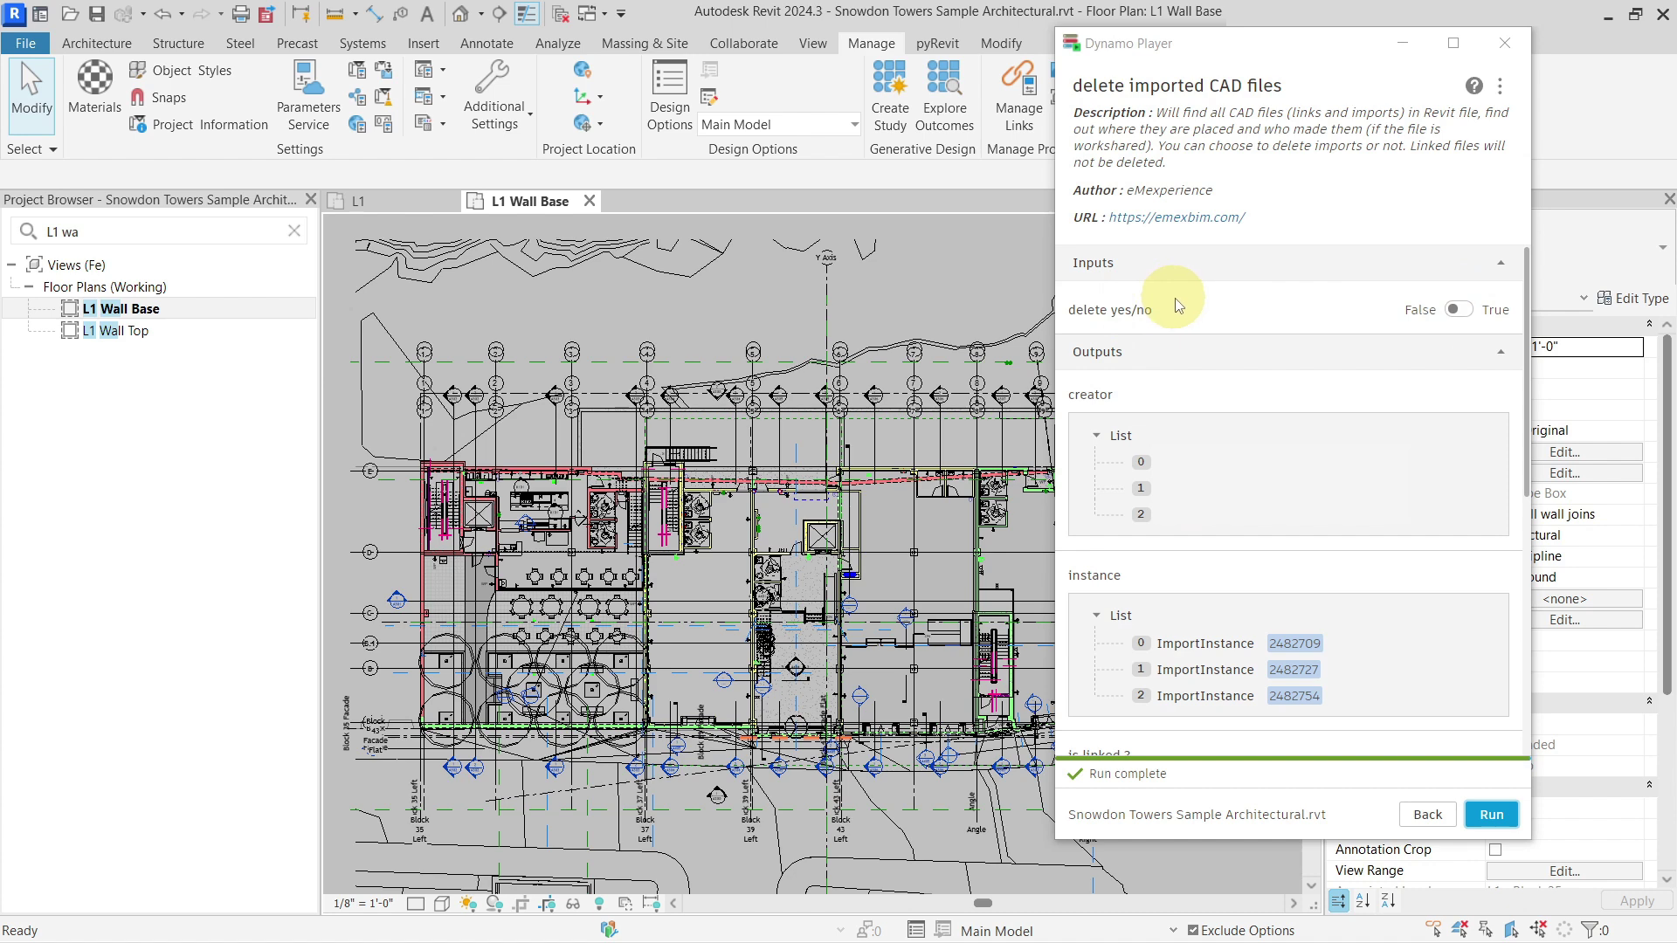
Step: Set delete yes/no to True and rerun the script, then confirm in VG that only the CAD link remains
{"action": "left_click", "coordinate": [1458, 310]}
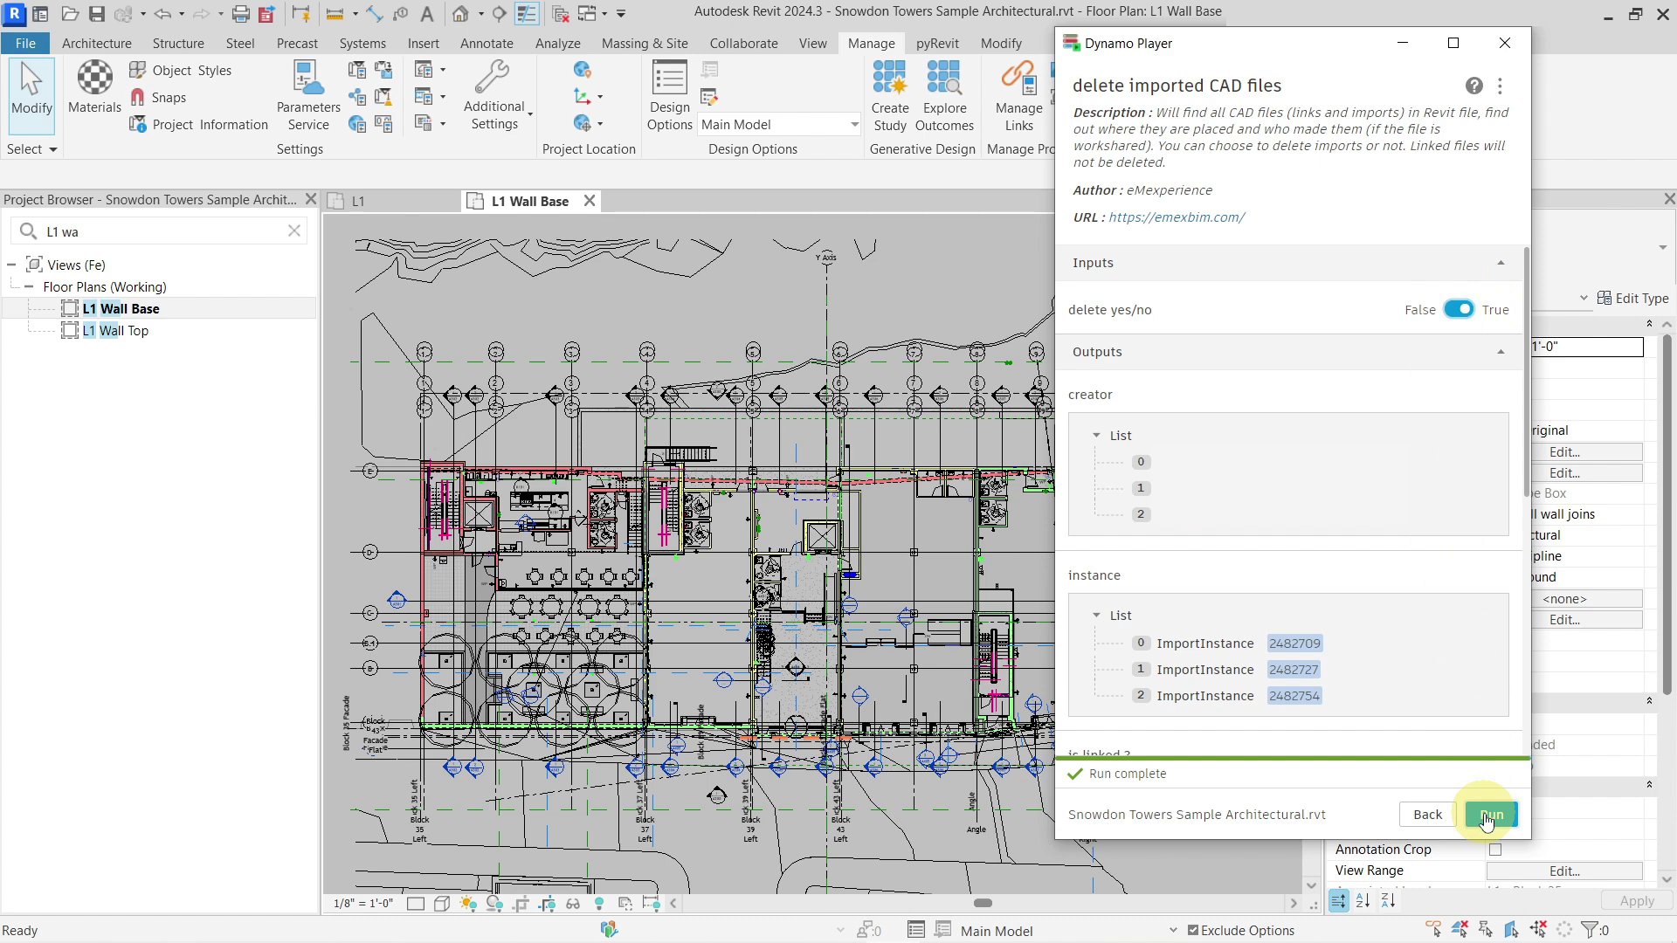
{"action": "left_click", "coordinate": [1500, 814]}
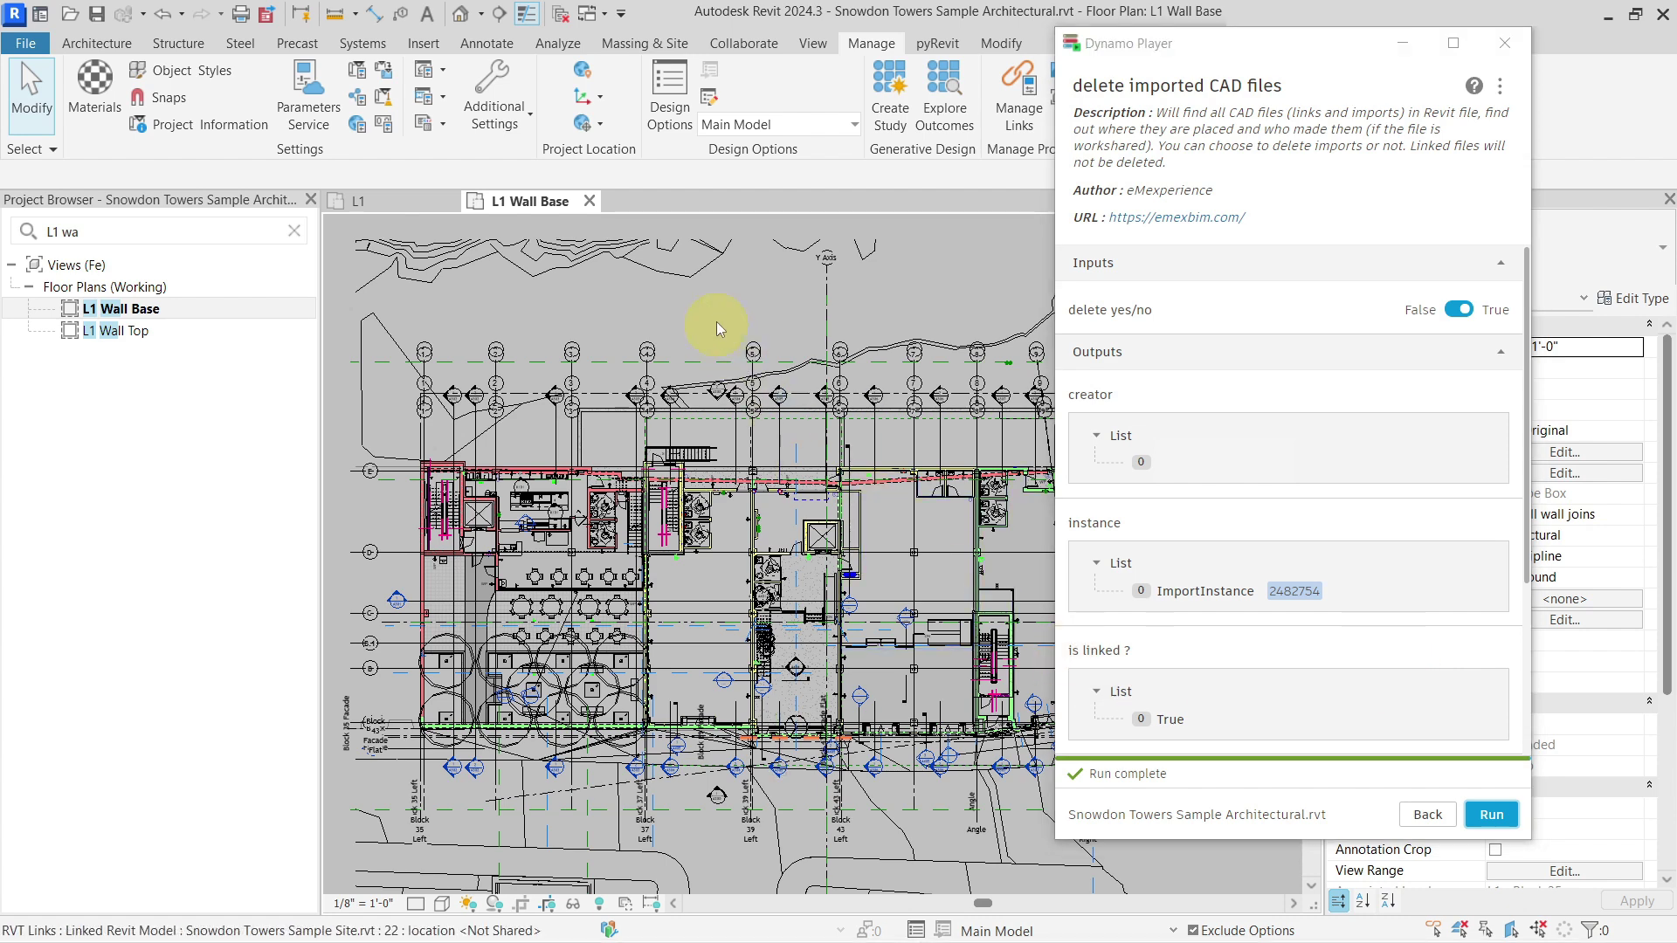
{"action": "left_click", "coordinate": [709, 299]}
{"action": "key", "text": "v"}
{"action": "key", "text": "g"}
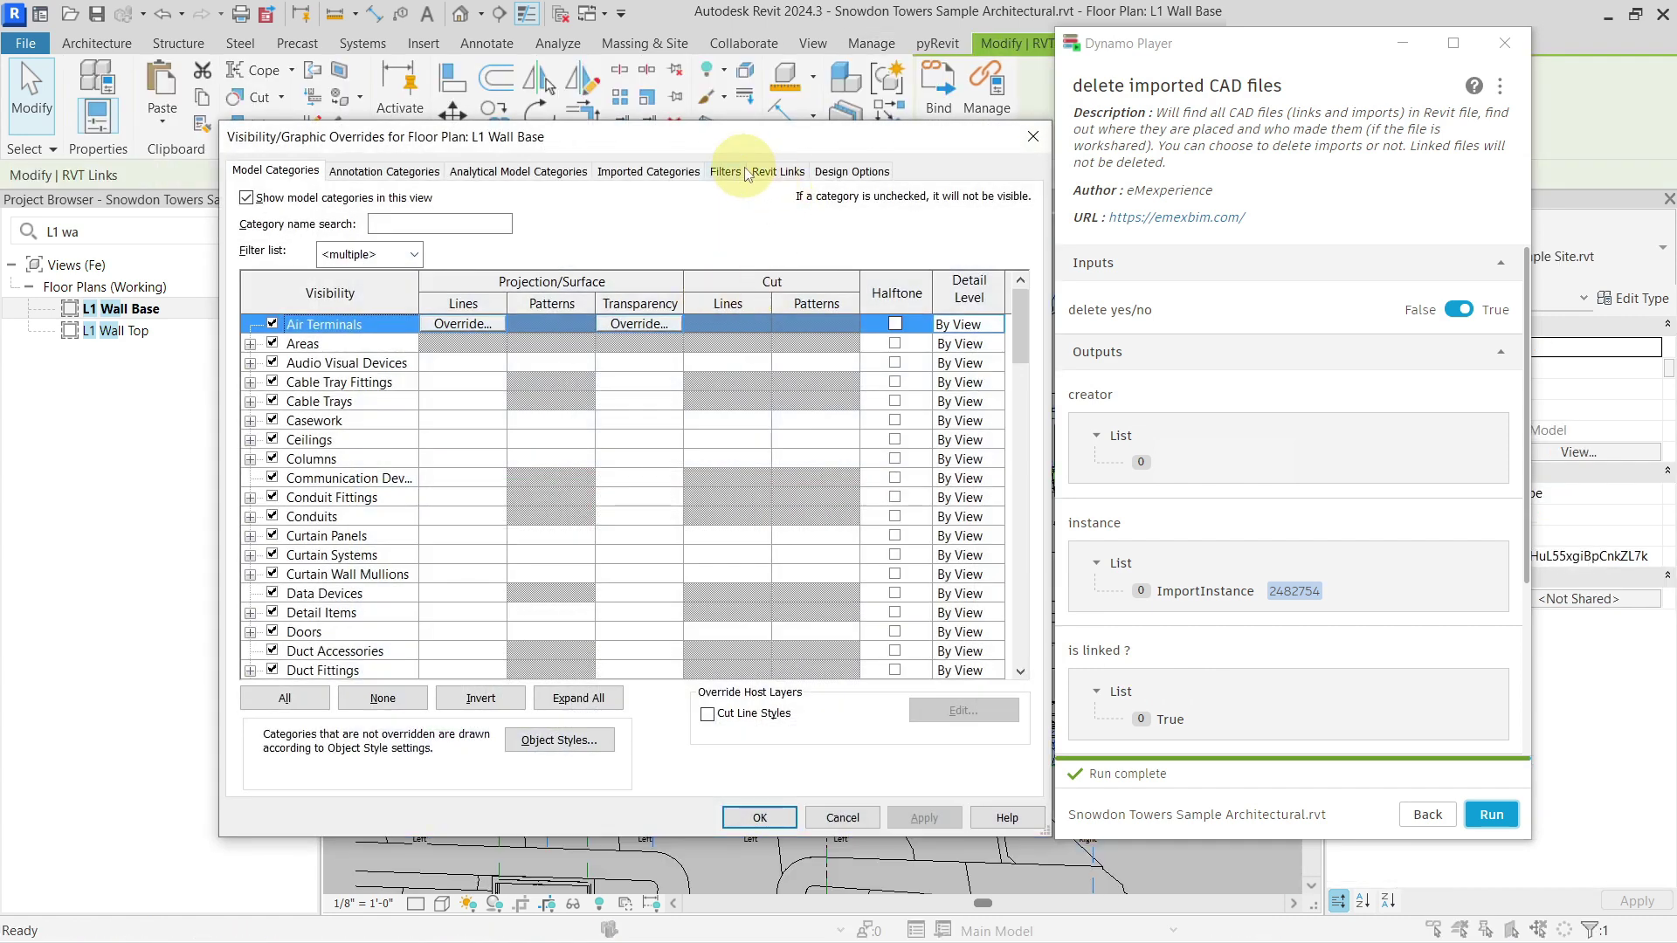
{"action": "left_click", "coordinate": [679, 178]}
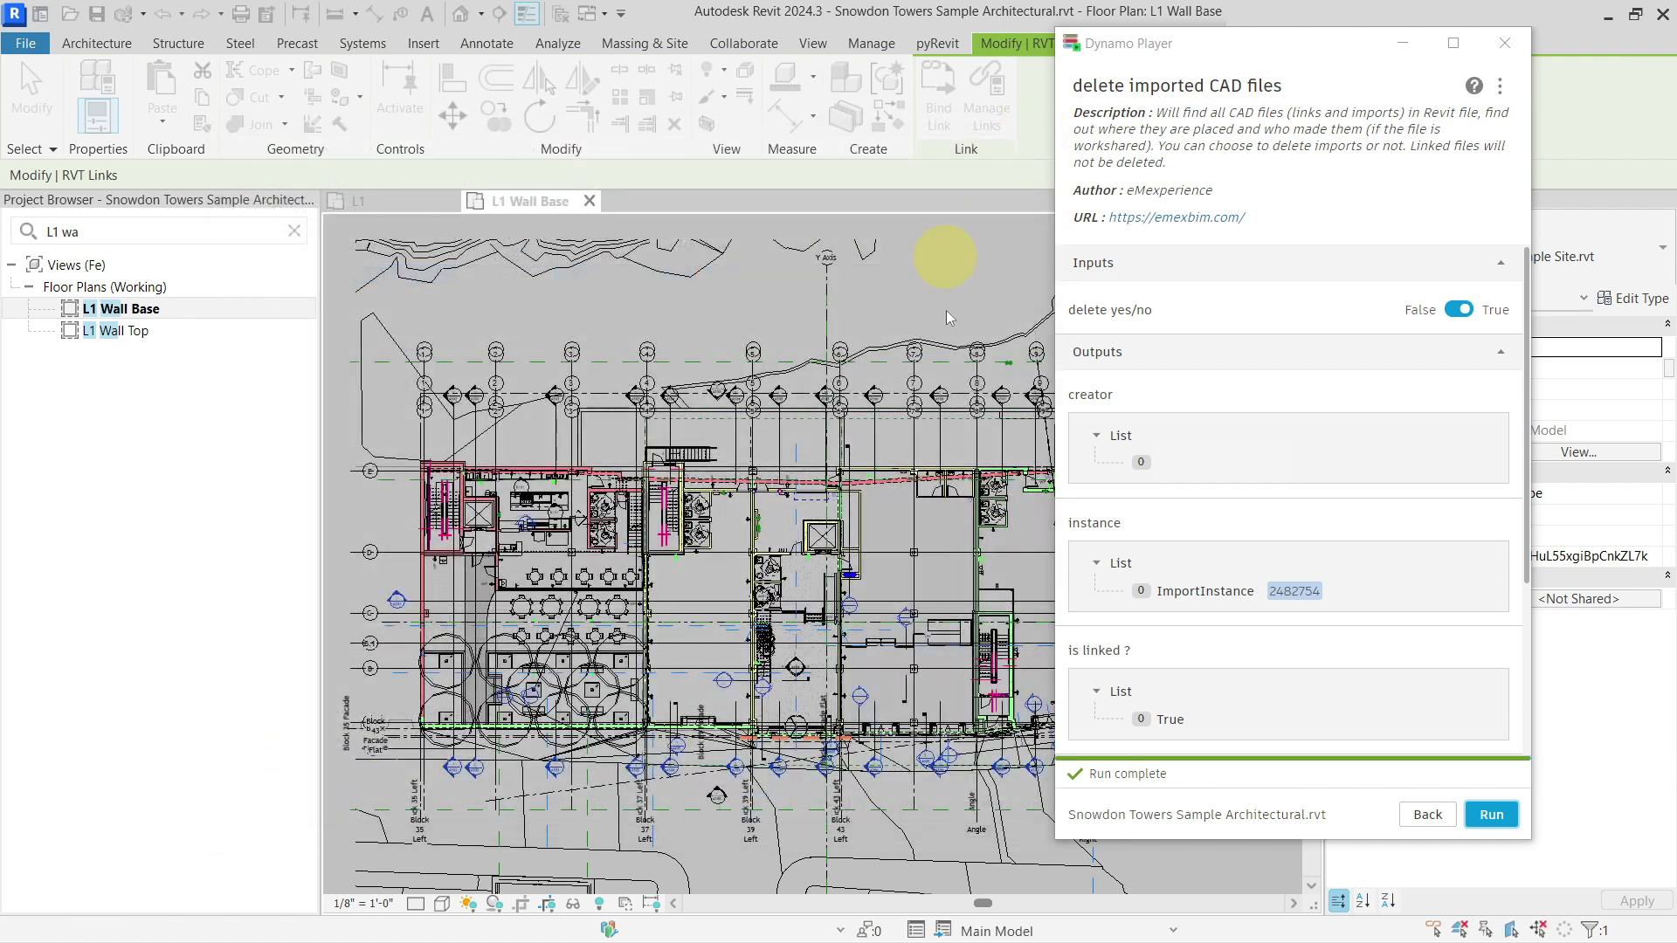
{"action": "left_click", "coordinate": [1034, 137]}
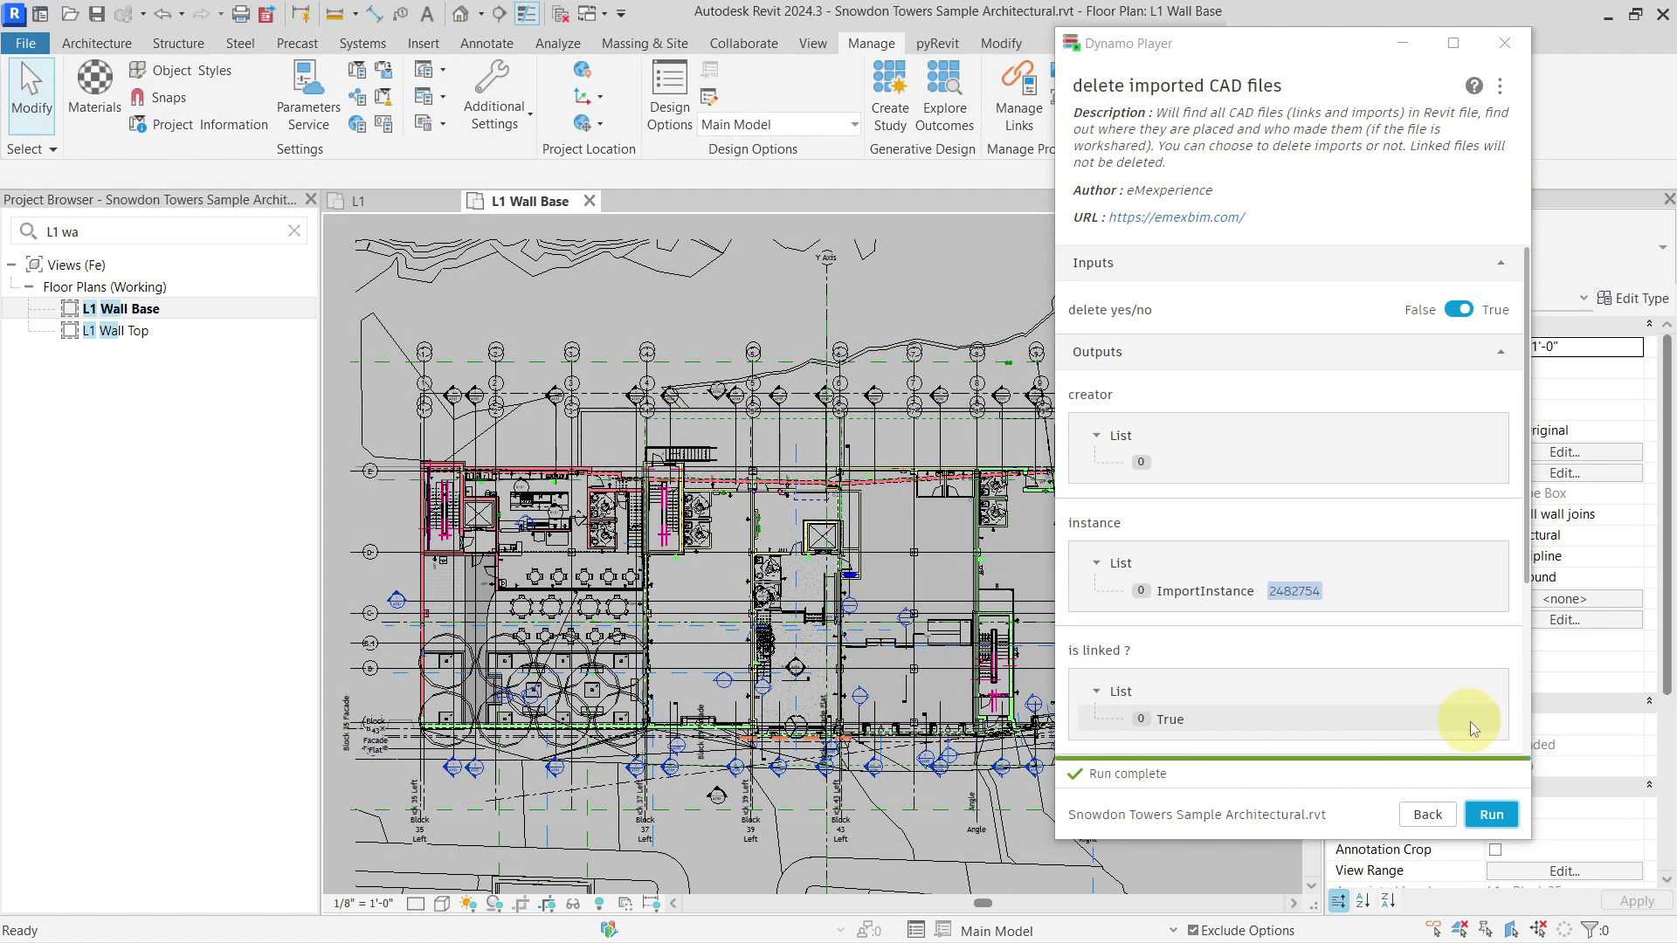